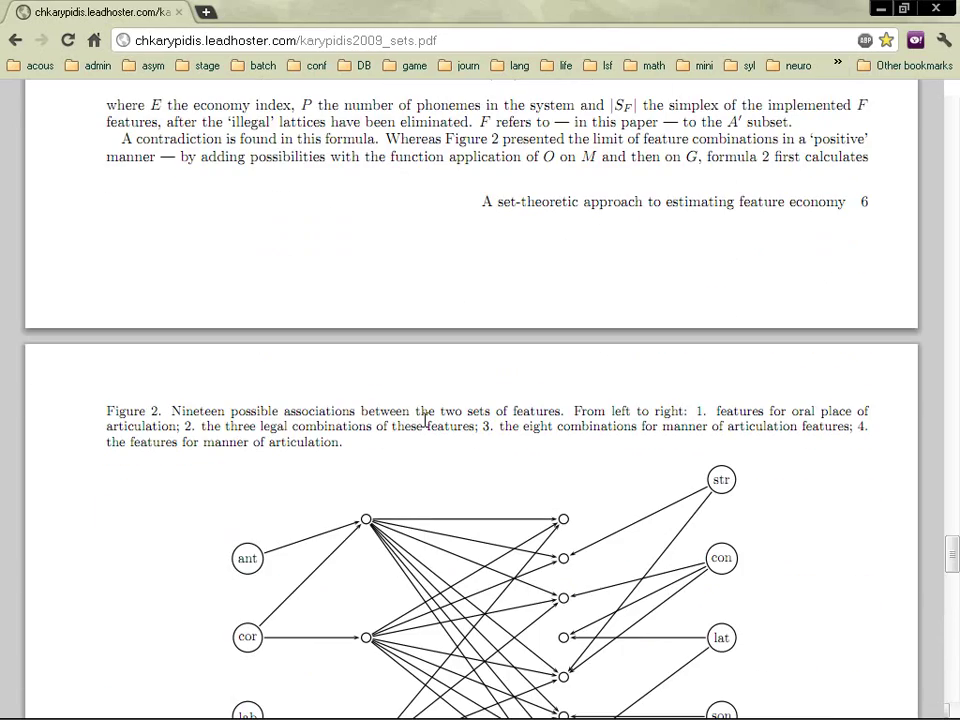
Examine the PDF paper's abstract and the opening of its first section.
key(Home)
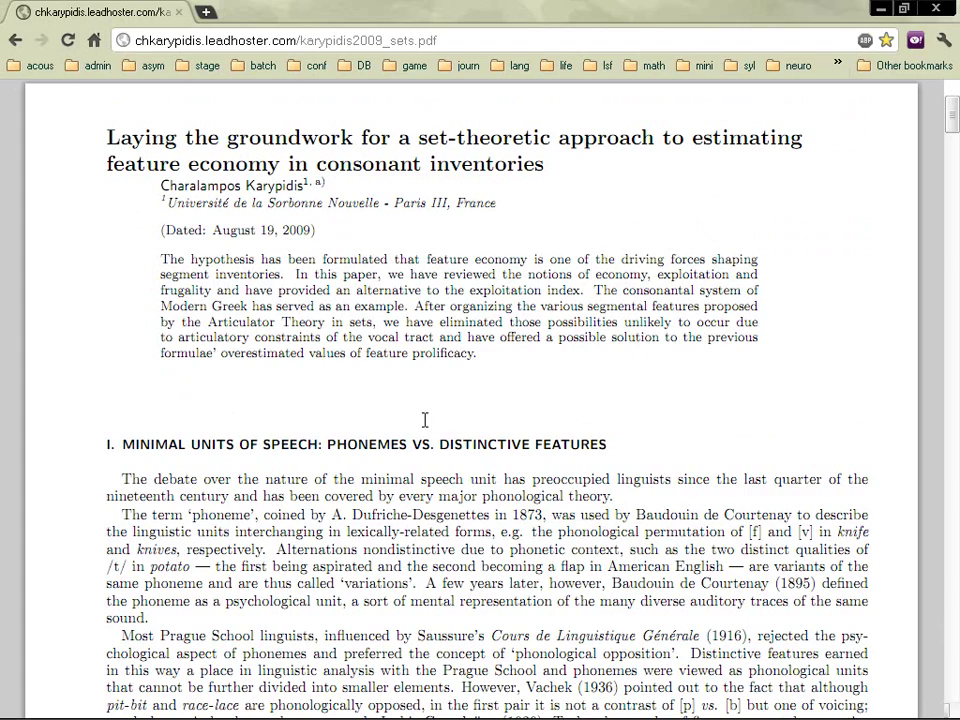
scroll(424, 420, down, 2)
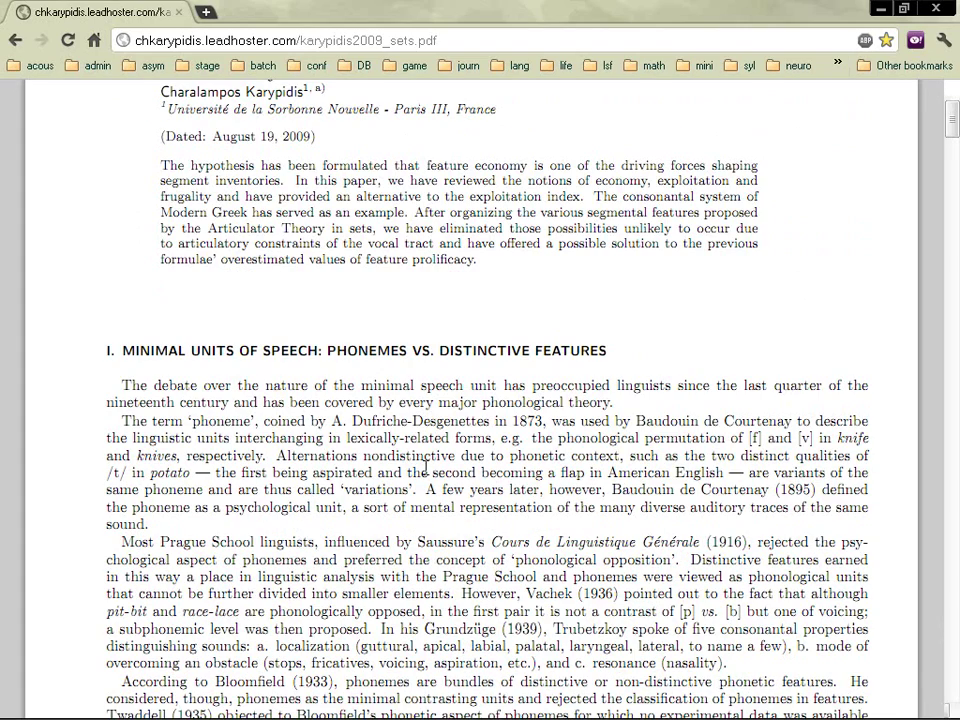
scroll(430, 470, down, 2)
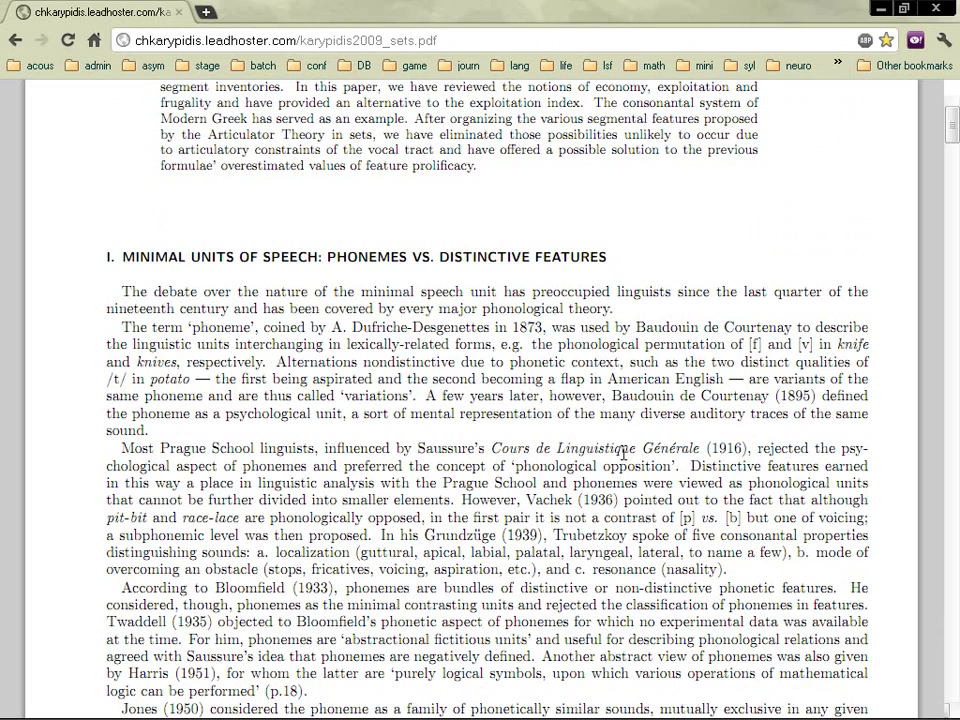
Switch to the OpenOffice.org Writer document and add three blank lines above the "djfdsfsdlfjs" line.
mouse_move(590, 716)
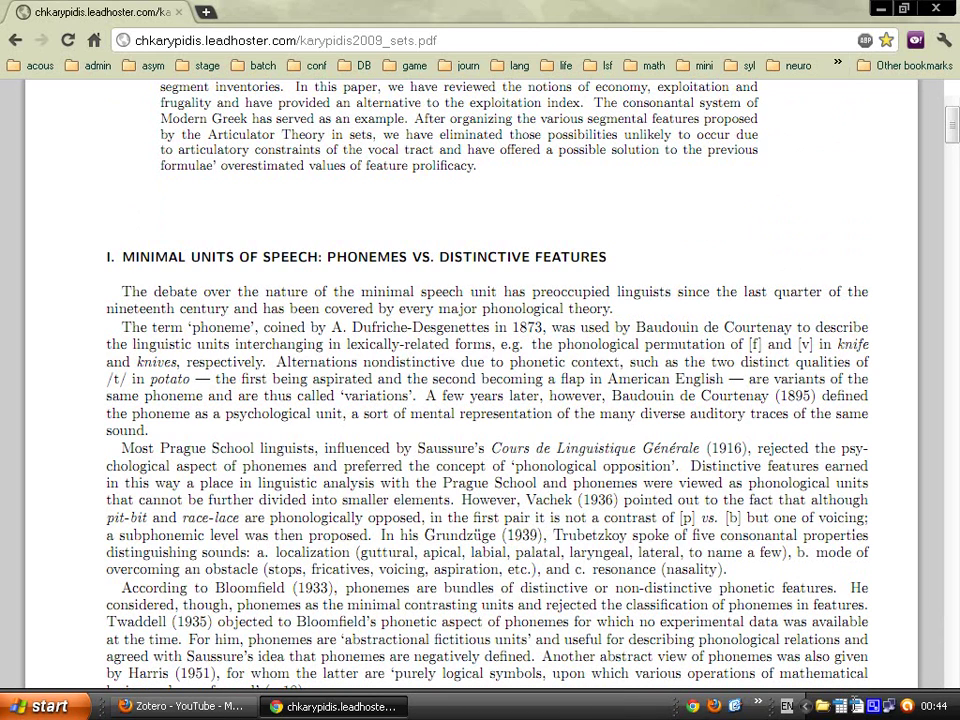
click(857, 706)
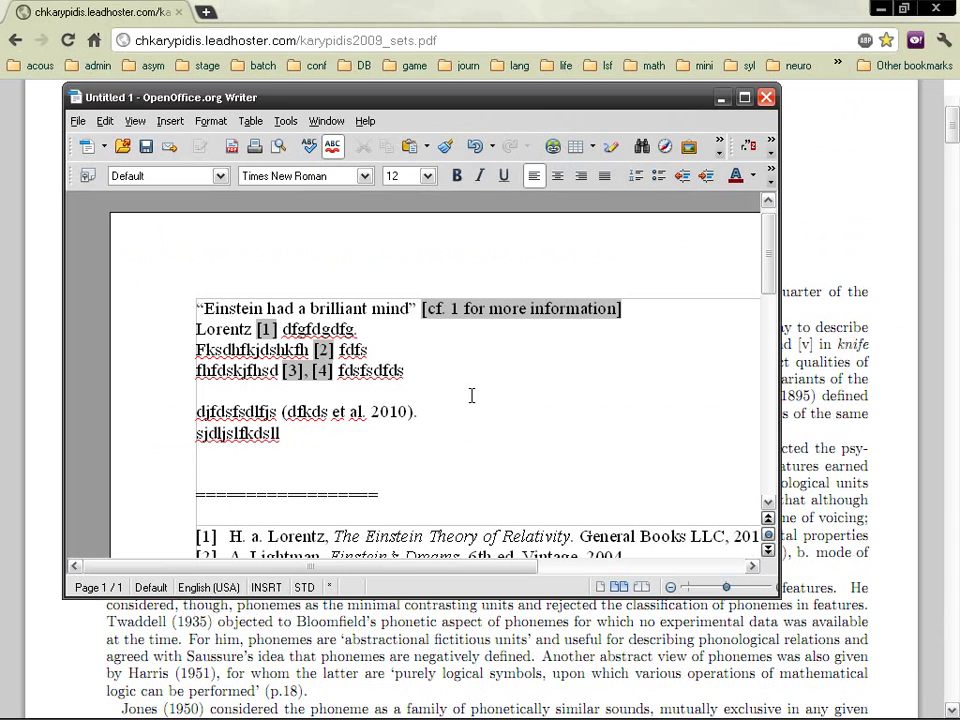
click(471, 396)
key(Return)
key(Return)
key(Return)
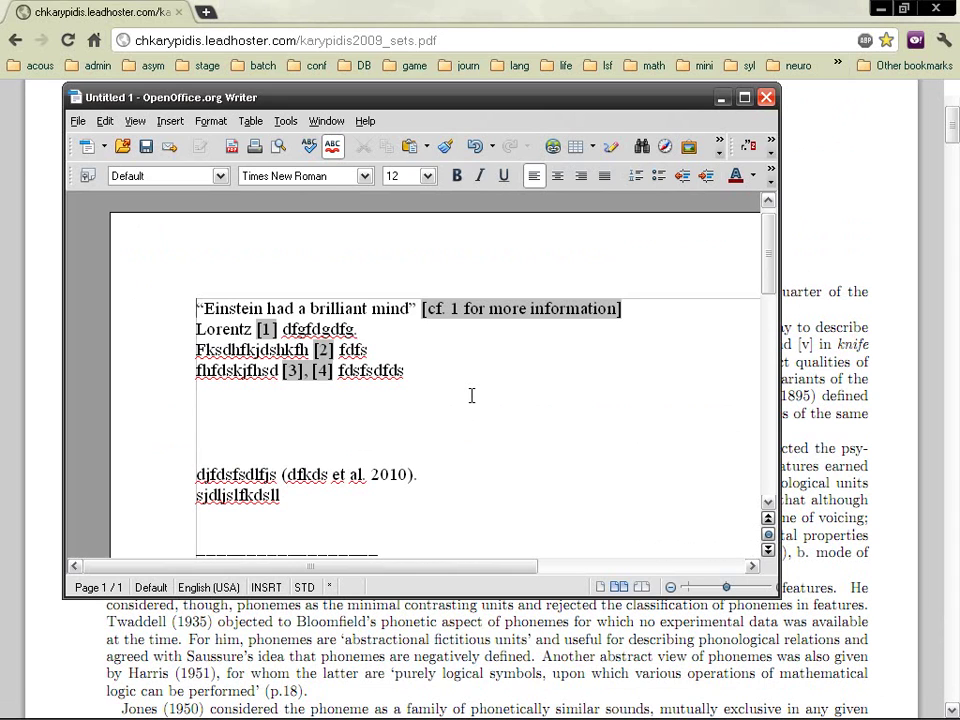
Add three blank lines at the very beginning of the document and write "The Earth is round (Galilei 1658)" on the first line.
key(ctrl+Home)
key(Return)
key(Return)
key(Return)
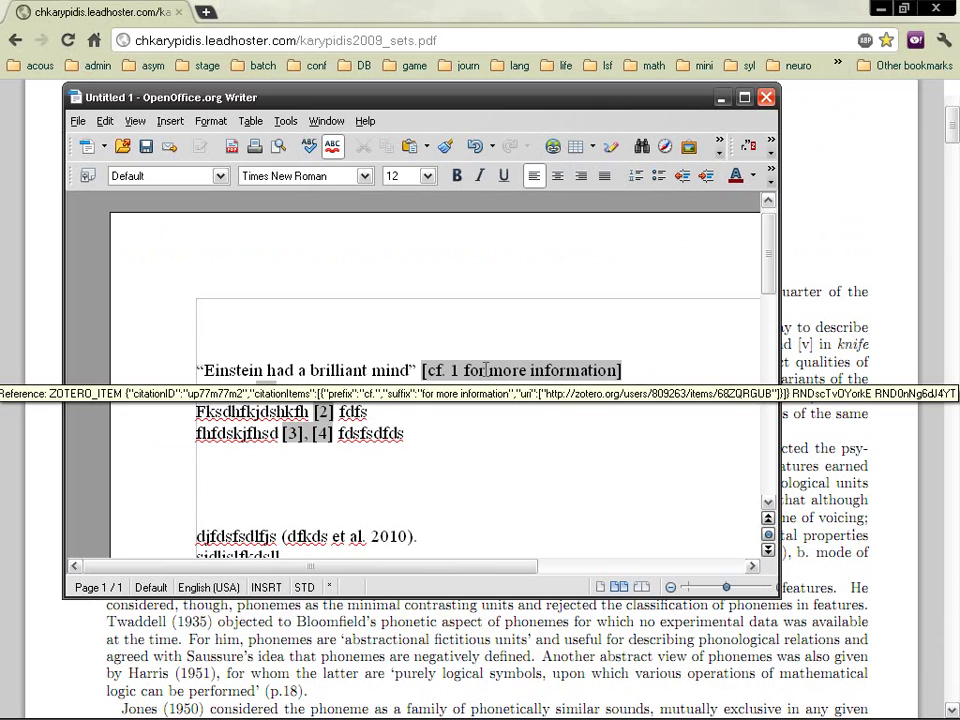
text(The E)
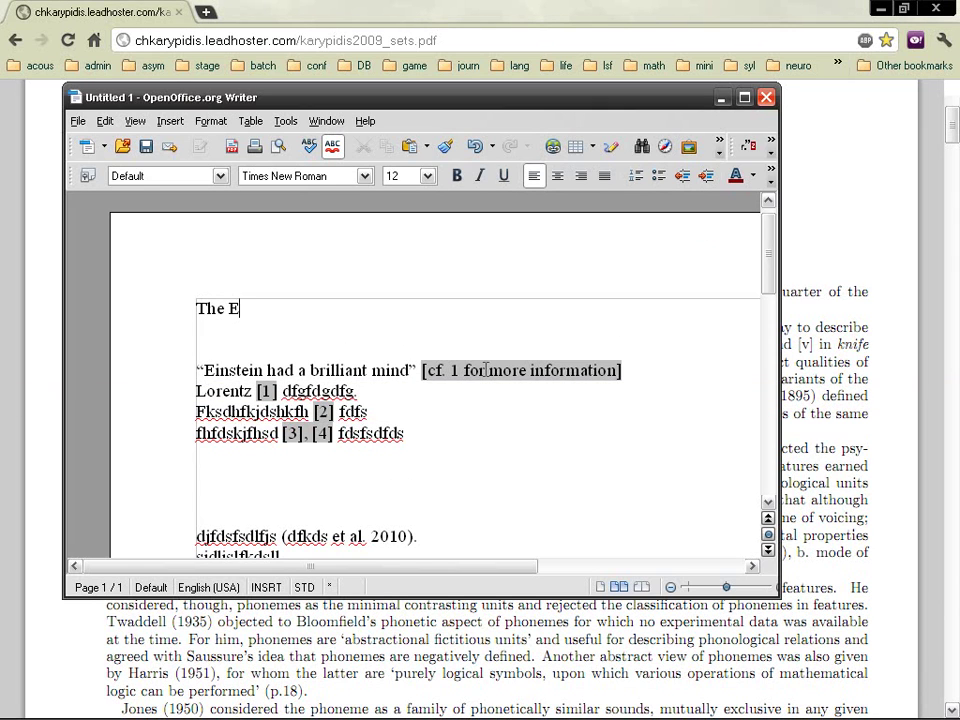
text(arth is round ()
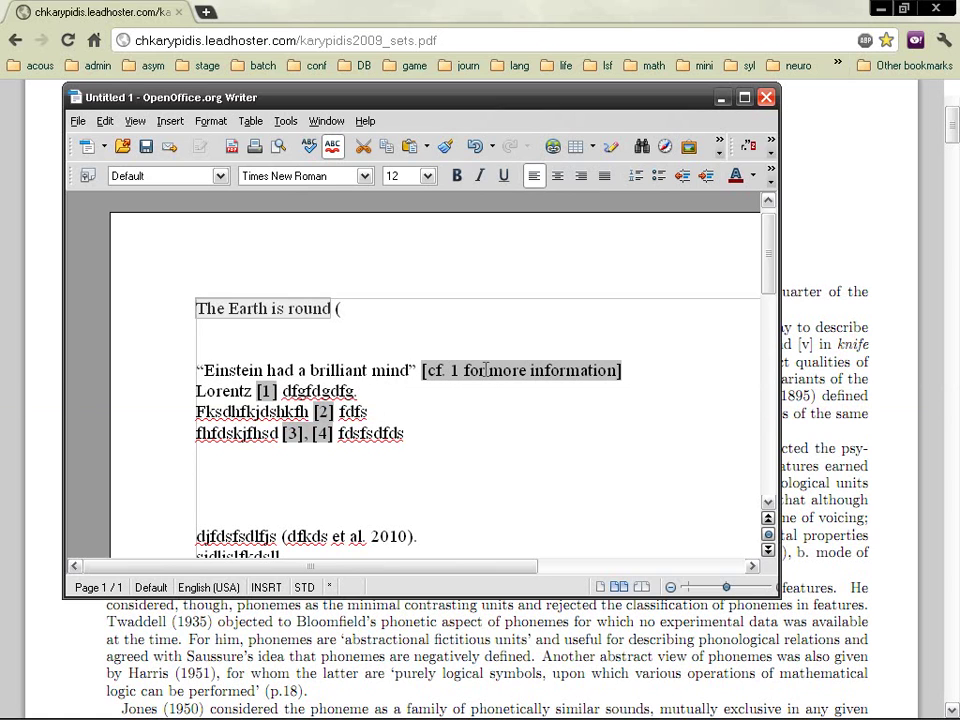
text(Galilei )
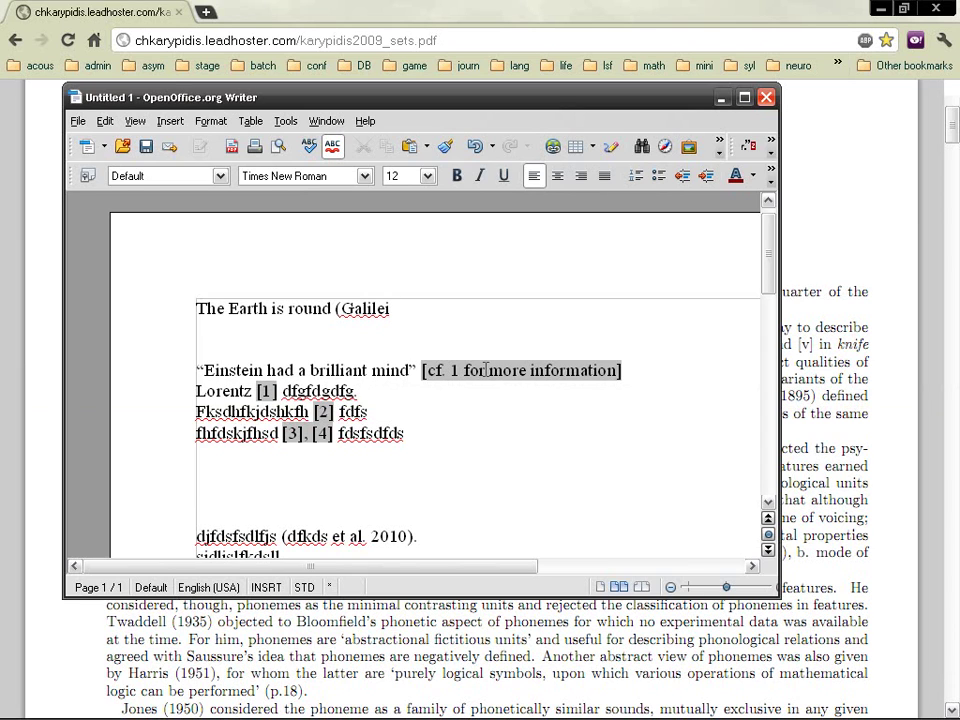
text(1658))
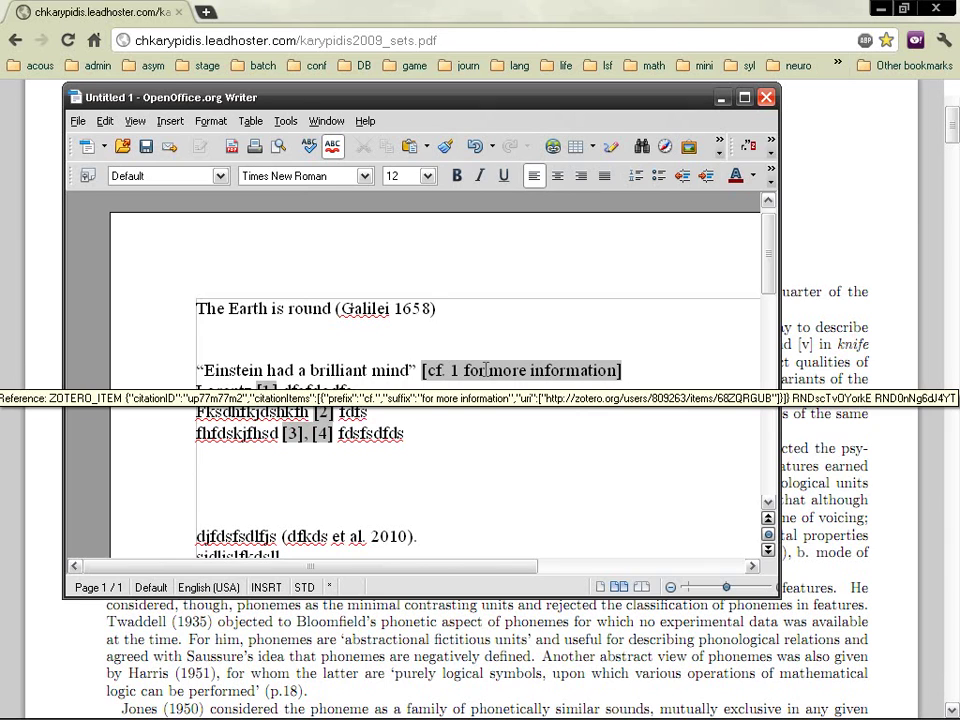
Write "According to Galilei (1658), the Earth is round." on the second line, with a capital E in "Earth".
key(Return)
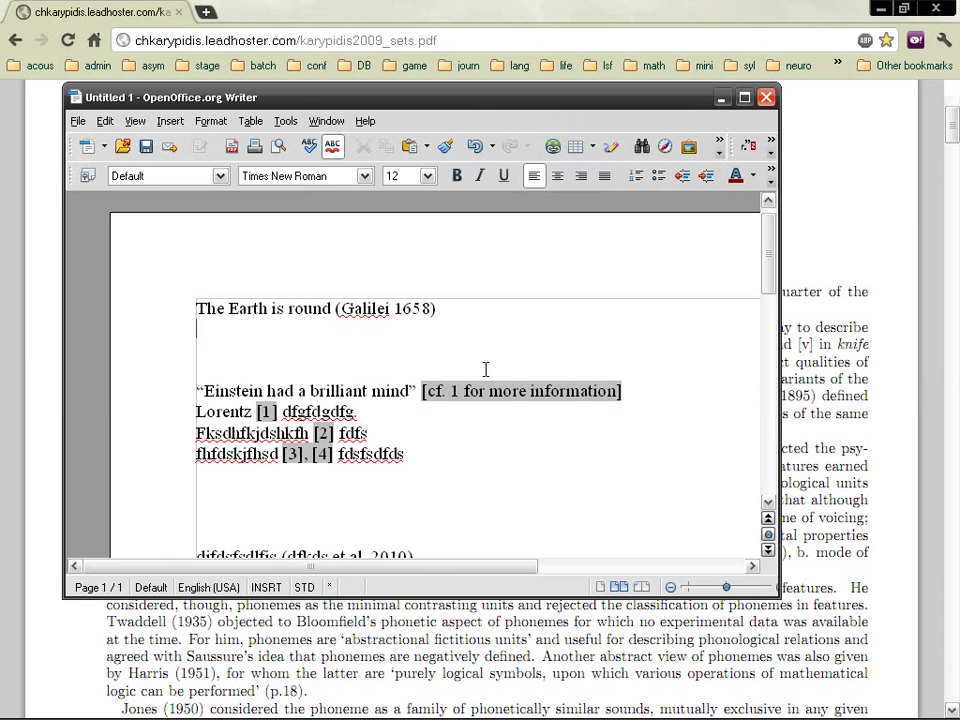
text(According to )
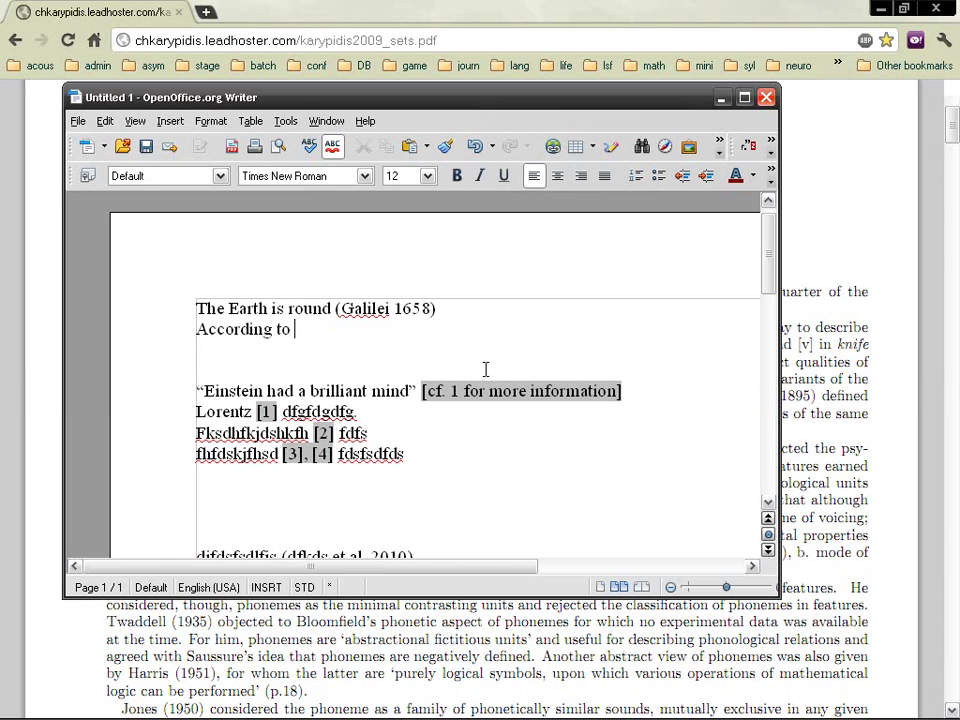
text(Galilei ()
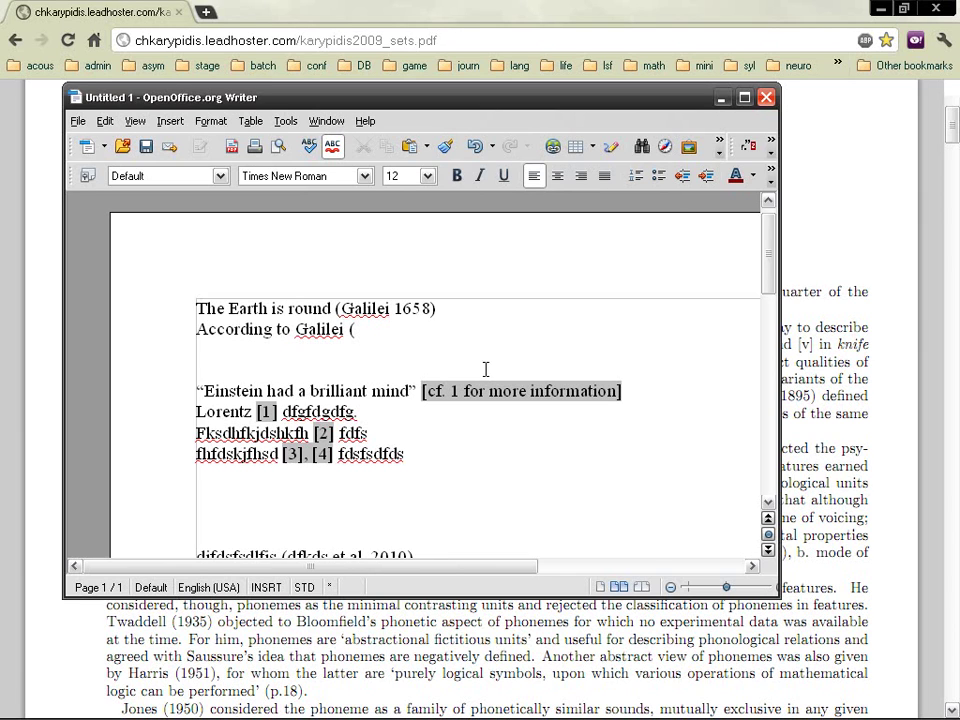
text(1658), the eart)
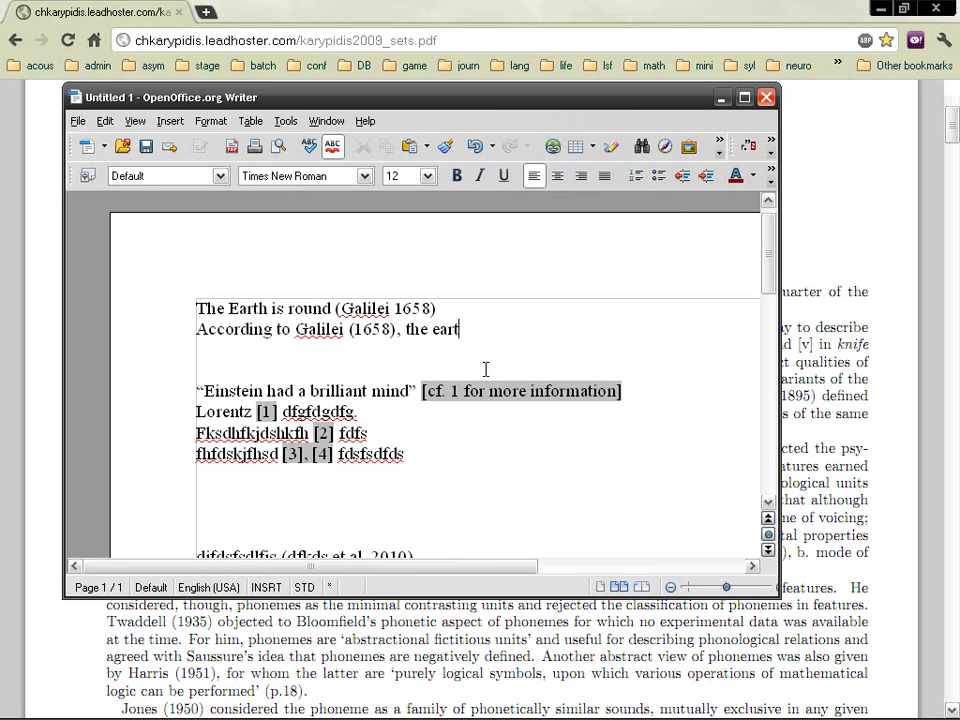
text(h is round.)
key(ctrl+Left)
key(ctrl+Left)
key(ctrl+Left)
key(Delete)
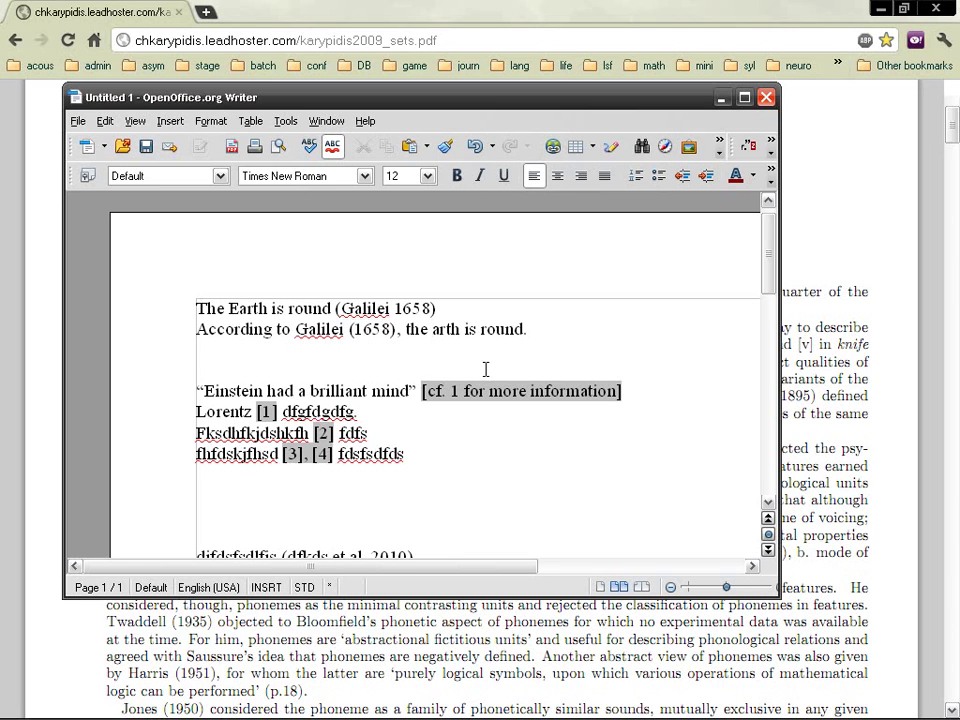
text(E)
key(End)
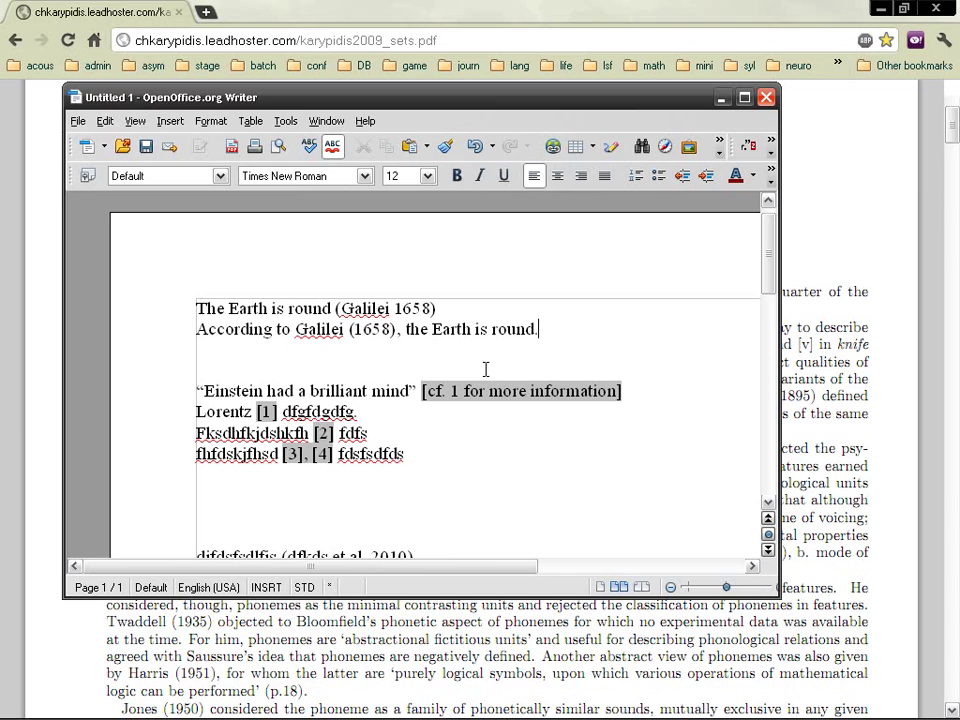
Add a period at the end of the first sentence and highlight the whole line.
key(Up)
text(.)
key(shift+Home)
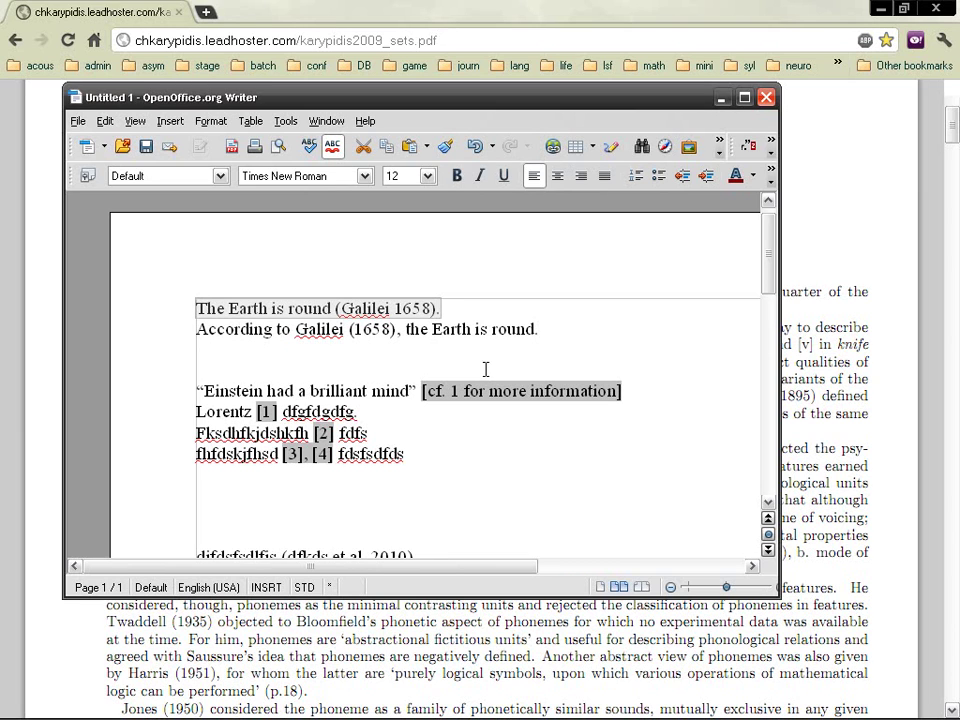
key(Down)
key(Down)
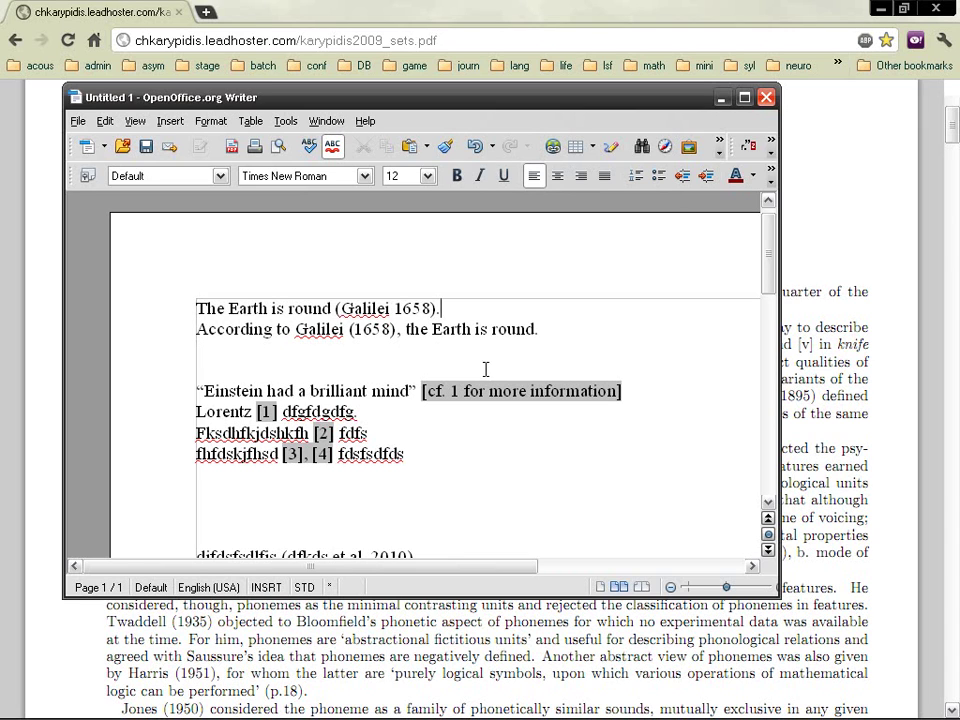
Highlight the parenthetical citation "(Galilei 1658)" in the first sentence.
key(Left)
key(shift+Left)
key(shift+Left)
key(shift+Left)
key(shift+Left)
key(shift+Left)
key(shift+Left)
key(shift+Left)
key(shift+Left)
key(shift+Left)
key(shift+Left)
key(shift+Left)
key(shift+Left)
key(shift+Left)
key(shift+Left)
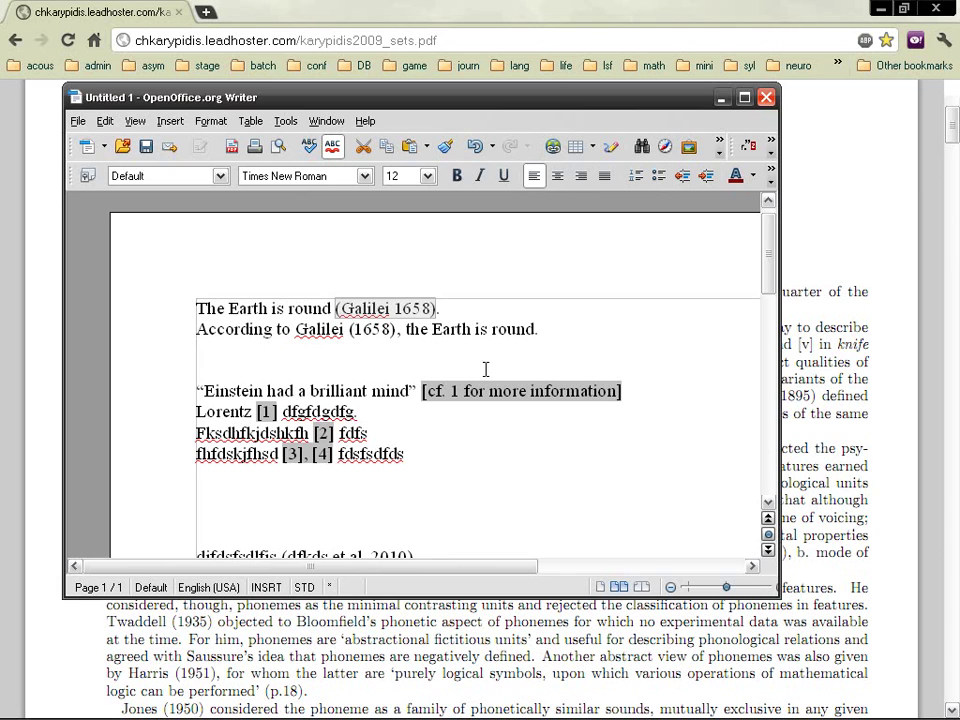
key(Down)
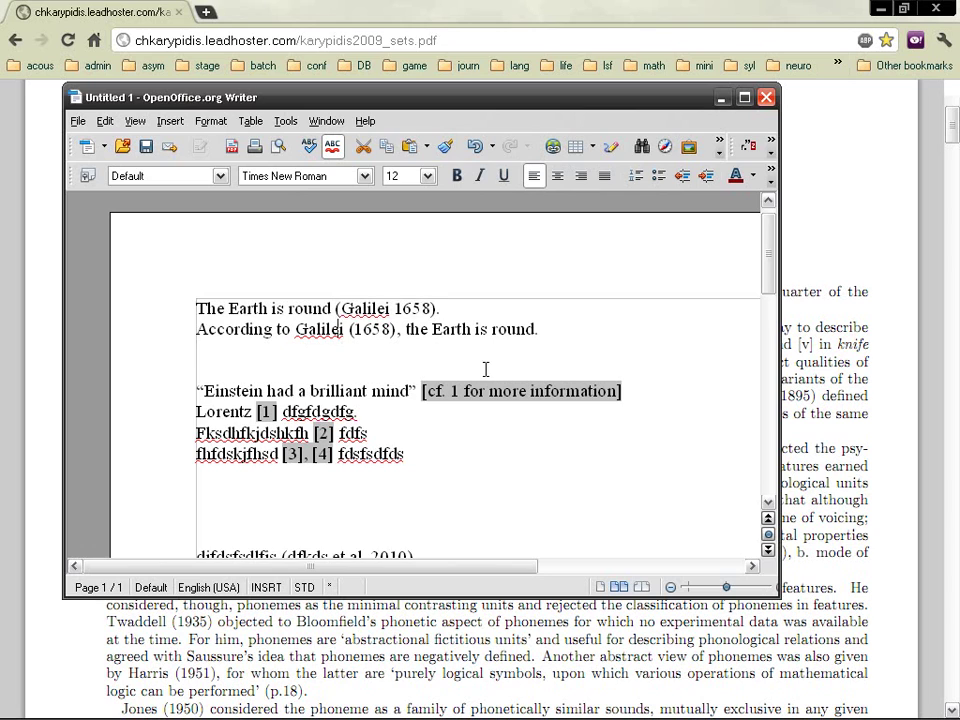
Add the line "In-text citation" beneath the two example sentences, followed by two more line breaks.
key(Down)
key(Return)
text(In-text citation)
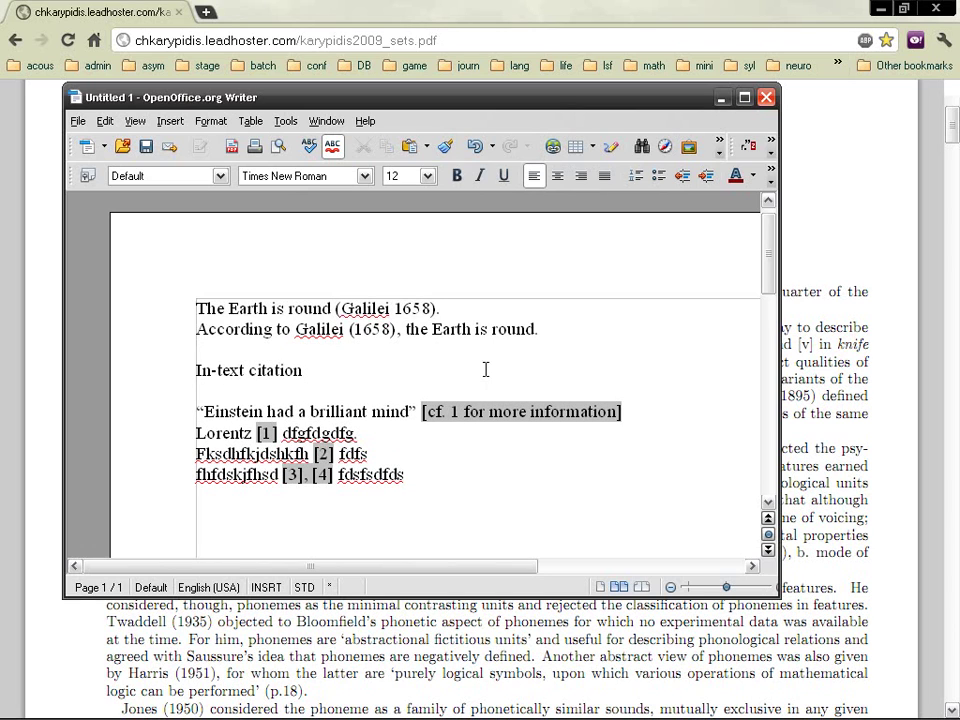
key(Return)
key(Return)
Switch to the PDF in the browser and look through its reference list.
click(842, 368)
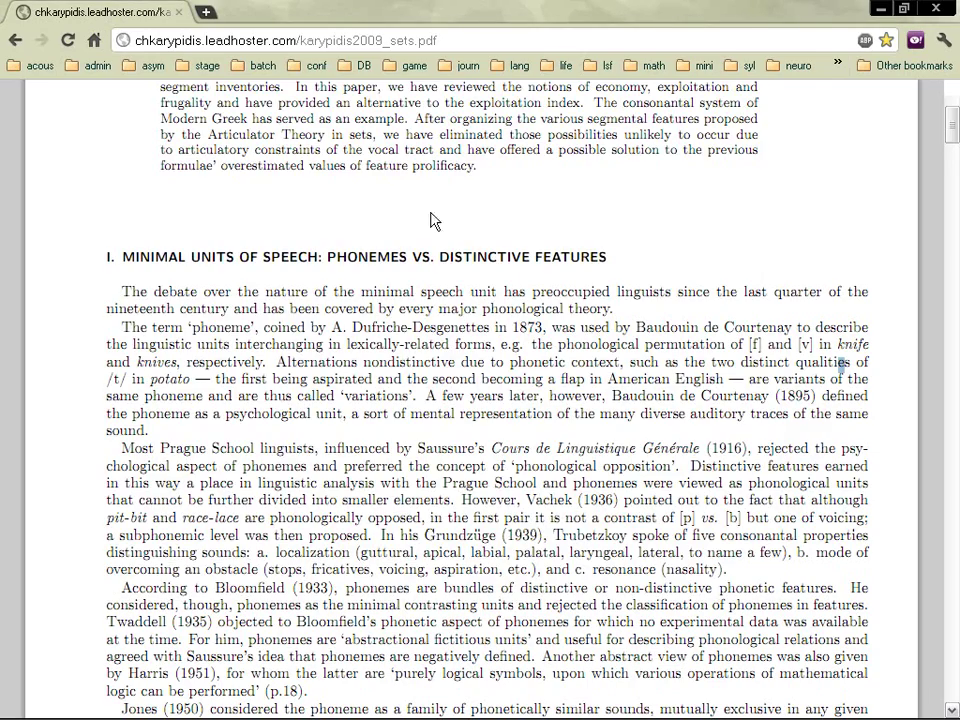
scroll(407, 240, down, 3)
key(End)
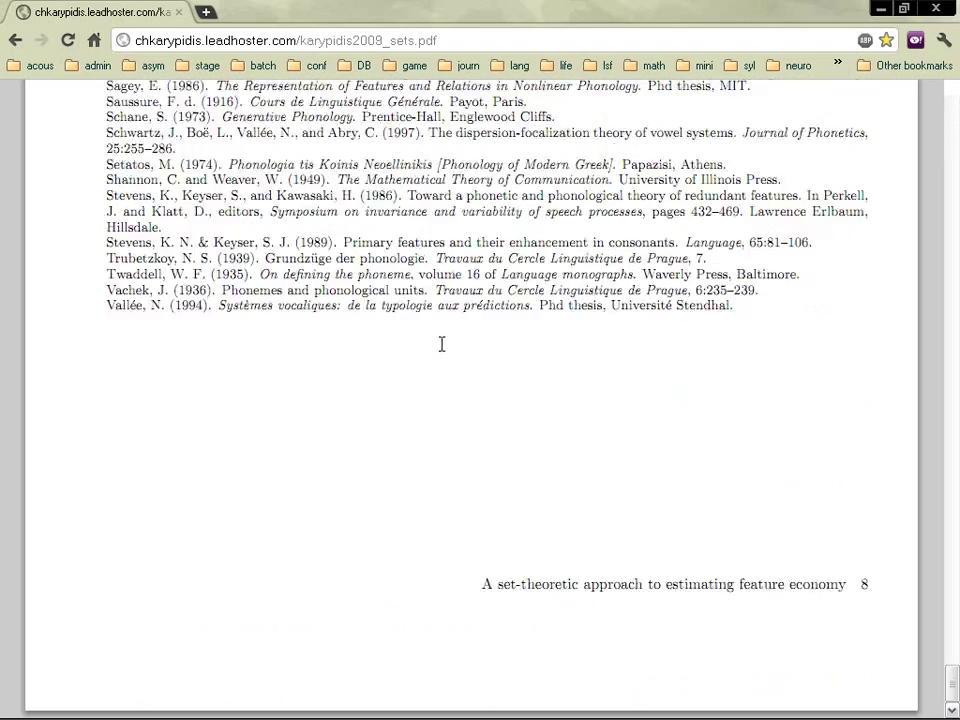
scroll(441, 344, up, 9)
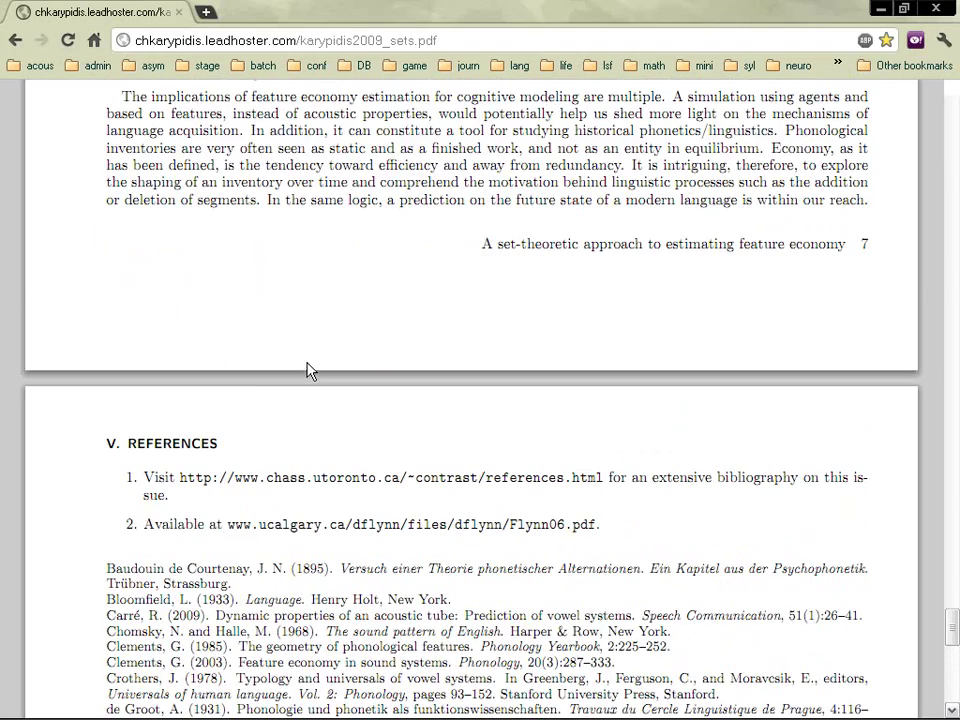
scroll(109, 568, down, 1)
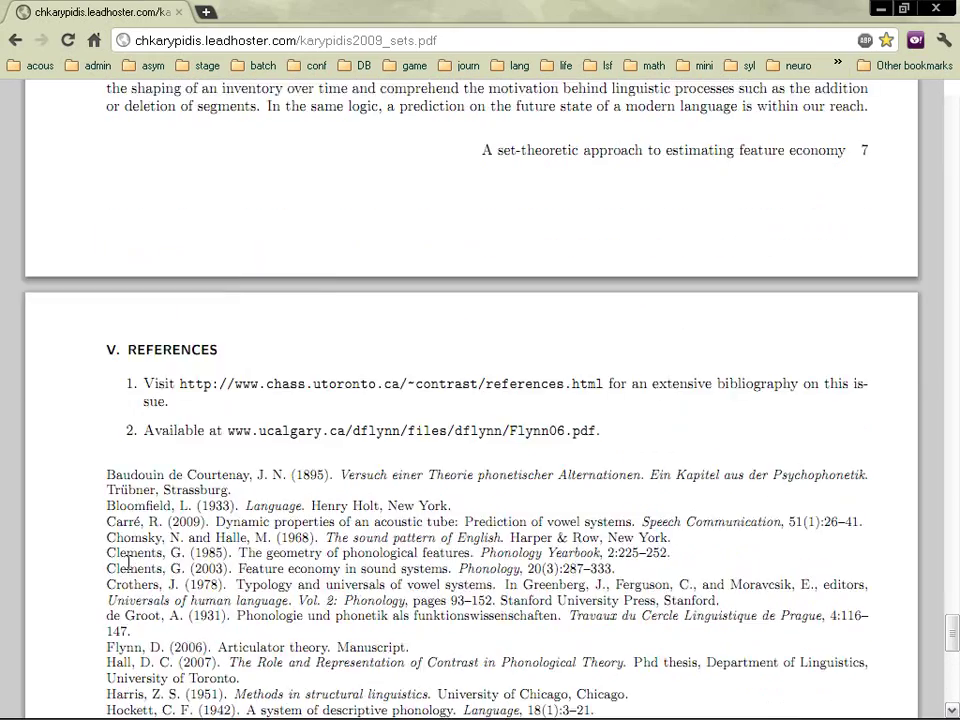
scroll(128, 563, down, 3)
Switch back to the Writer document and insert two blank lines above "In-text citation".
click(482, 706)
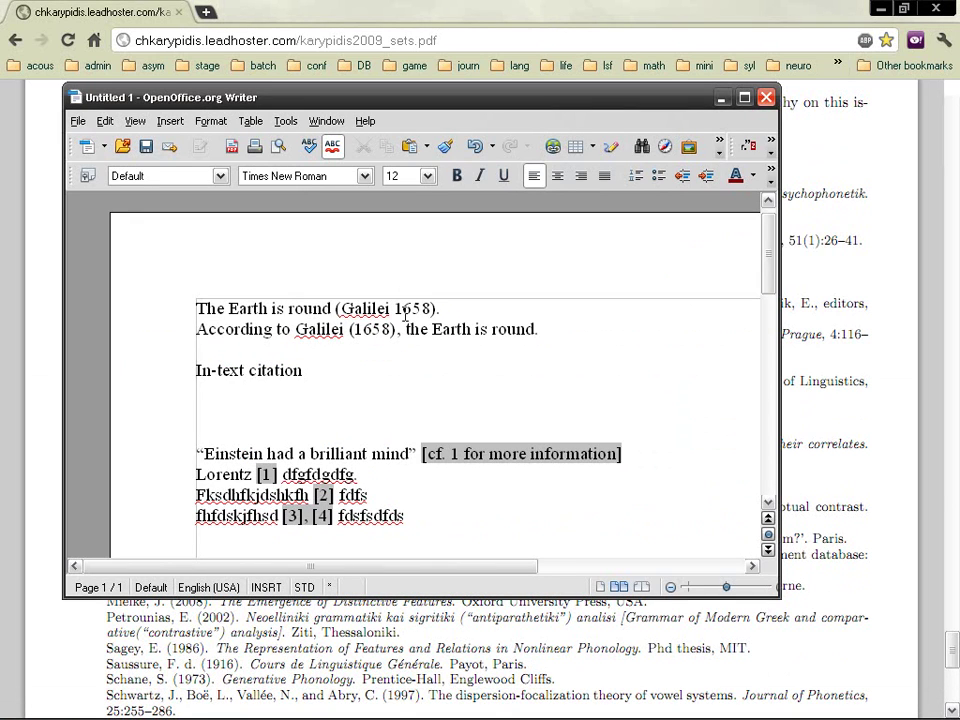
click(450, 307)
key(Down)
key(Down)
key(Down)
key(Return)
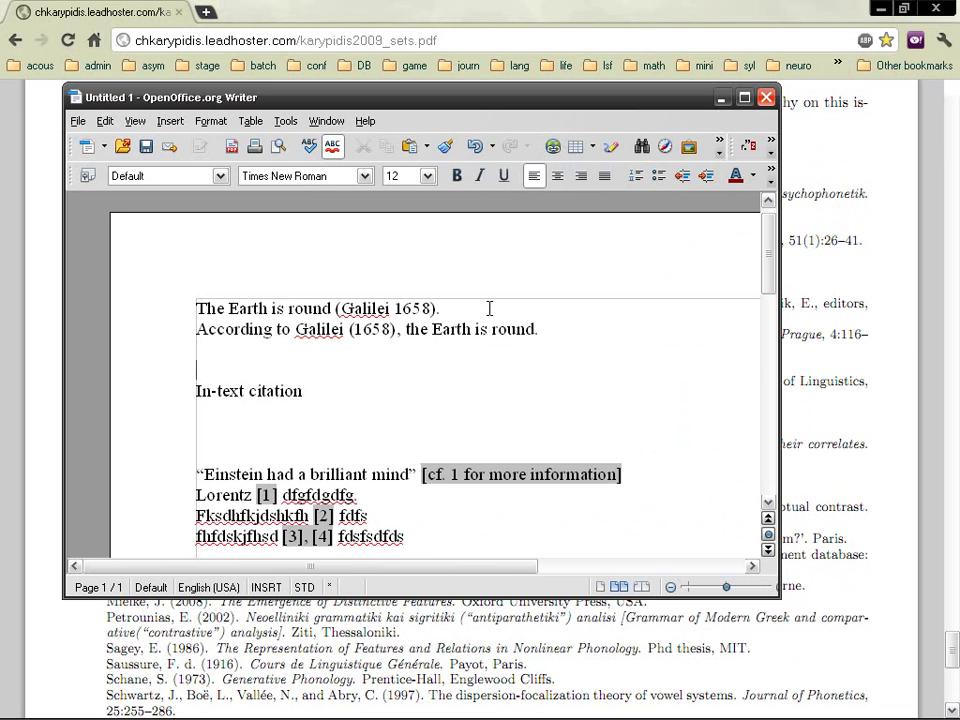
key(Return)
key(Up)
key(Up)
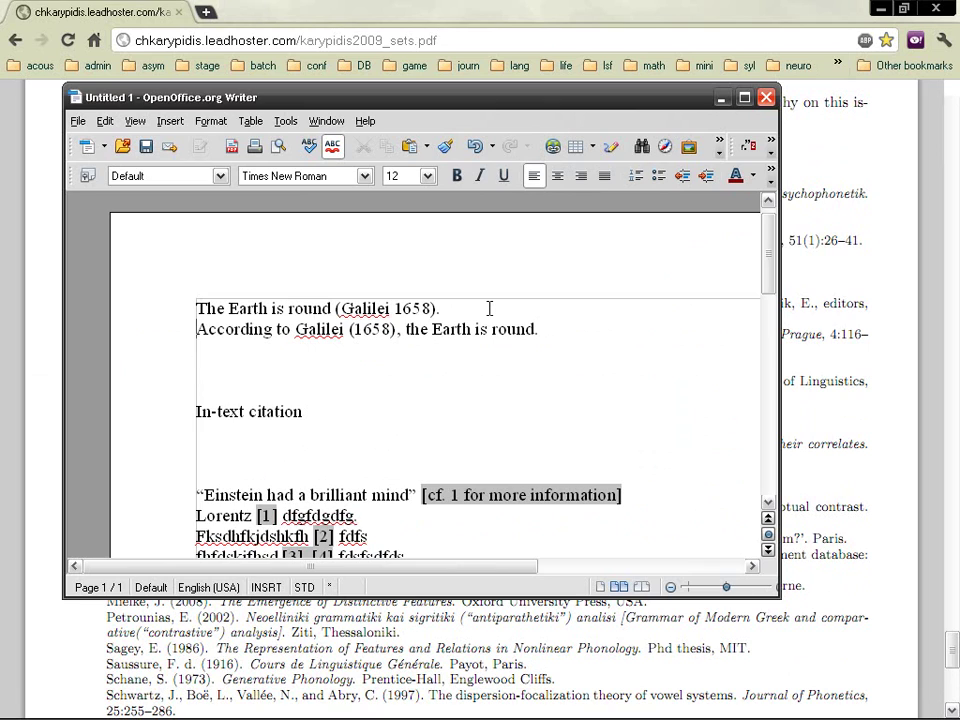
Select the parenthetical "(Galilei 1658)" in the first line to point out the citation.
key(Up)
key(End)
key(Left)
key(ctrl+shift+Left)
key(ctrl+shift+Left)
key(ctrl+shift+Left)
key(ctrl+shift+Left)
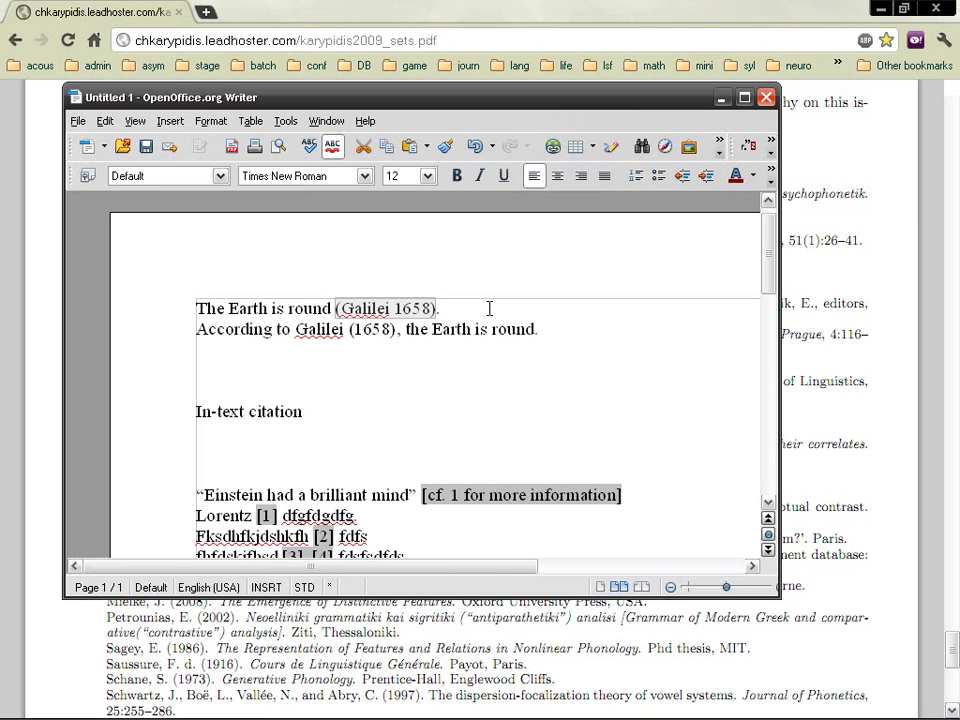
key(Down)
key(Down)
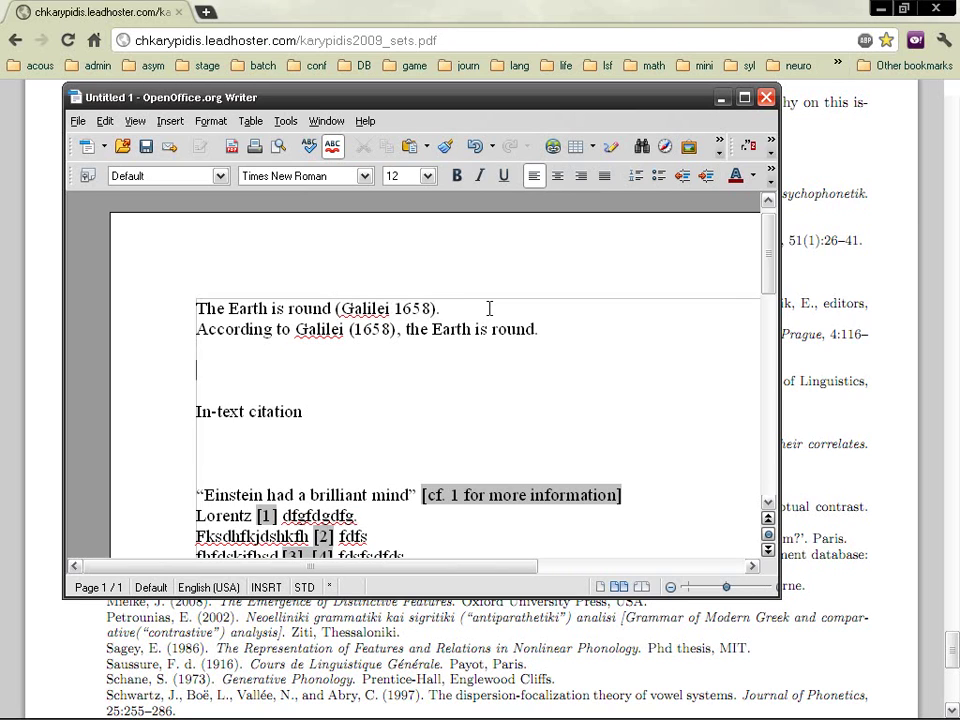
Insert another blank line above "In-text citation" and copy "The Earth is round (Galilei 1658)." into the empty space beneath the two sentences.
key(Return)
key(Up)
key(Up)
key(Up)
key(shift+End)
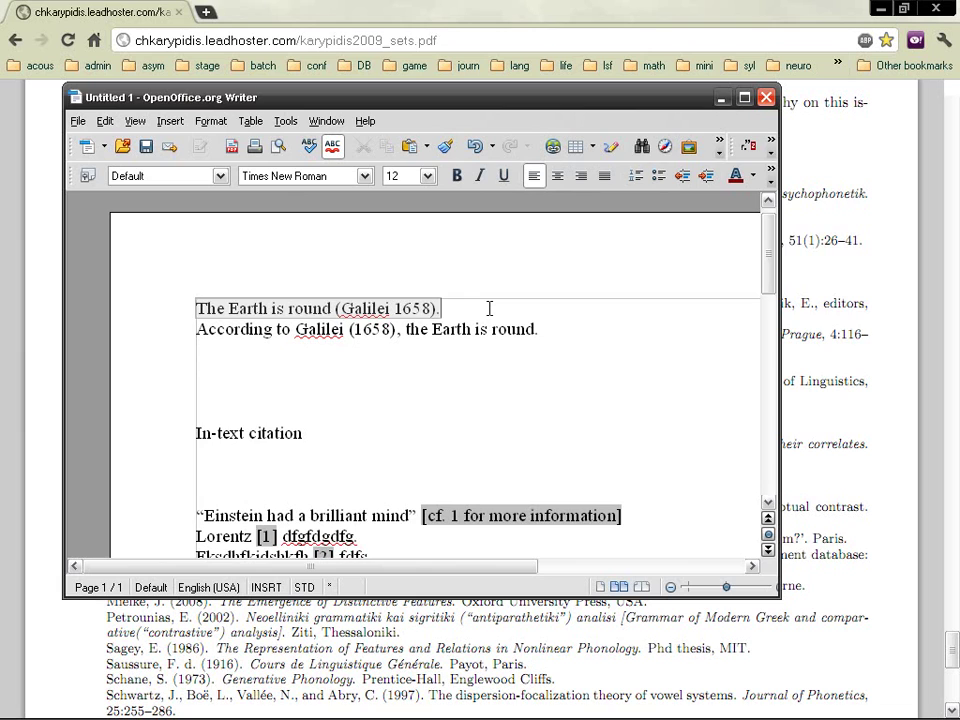
key(ctrl+c)
key(Down)
key(Down)
key(Down)
key(Down)
key(ctrl+v)
key(Return)
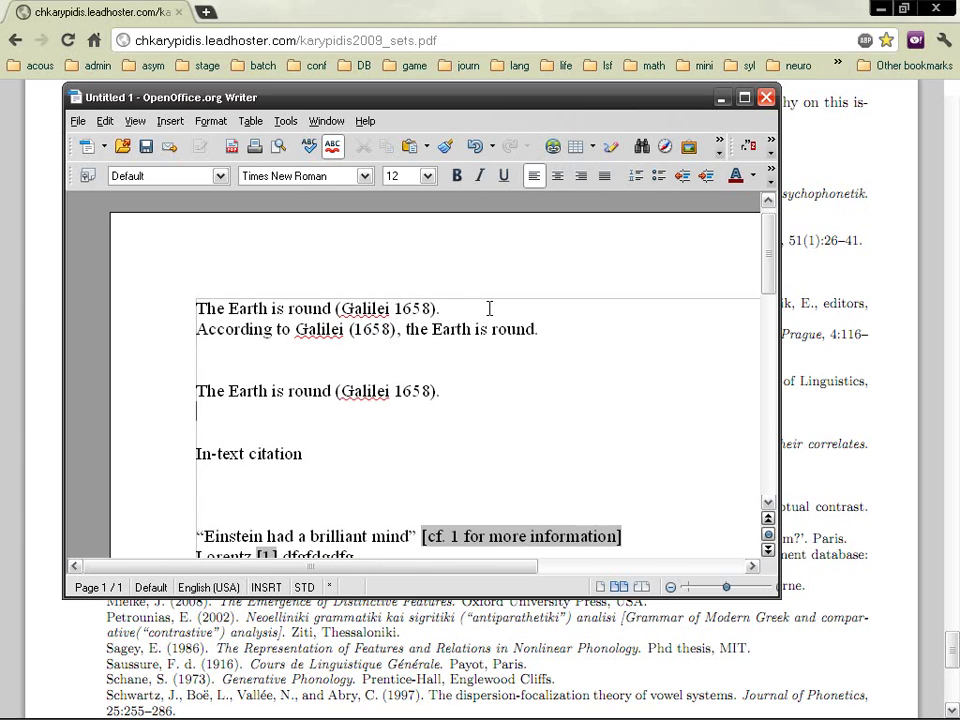
Paste a second copy of the sentence below and add a comma to make its citation "(Galilei, 1658)".
key(ctrl+v)
key(Left)
key(Left)
key(Left)
key(Left)
key(Left)
key(Left)
key(Left)
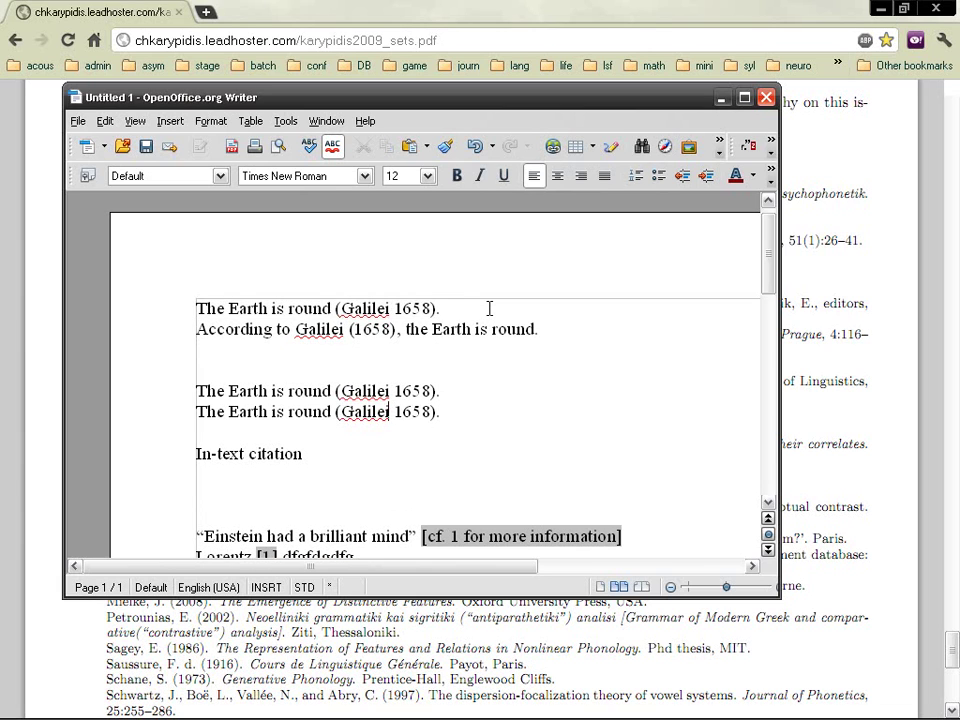
text(,)
key(Down)
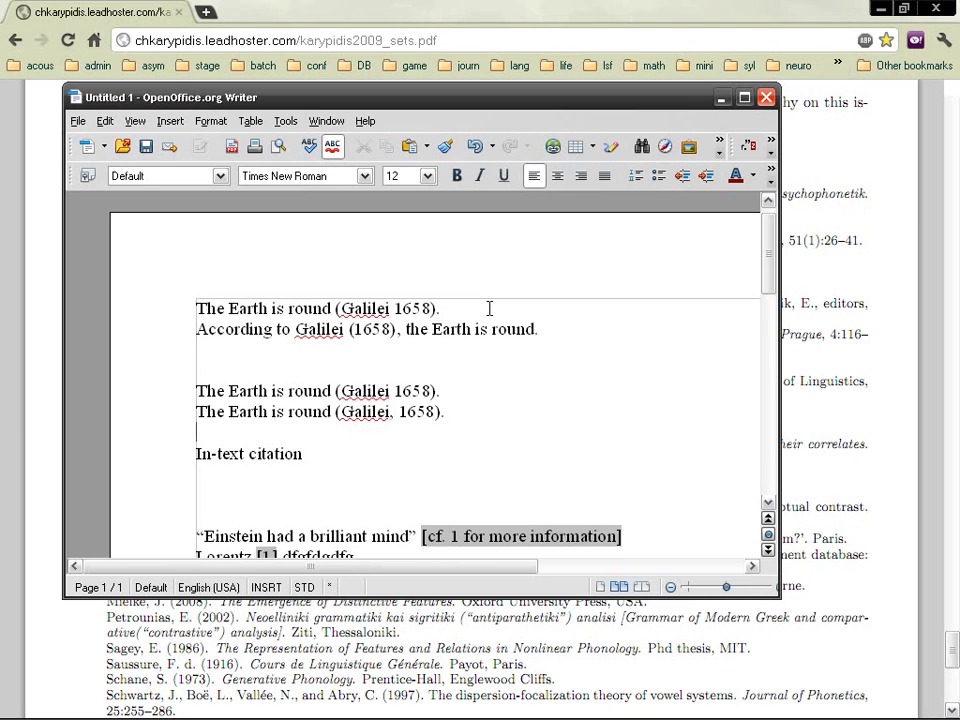
Insert two blank lines above "In-text citation" and add "The Earth is round [1]." beneath the "(Galilei, 1658)" sentence.
key(Return)
key(Return)
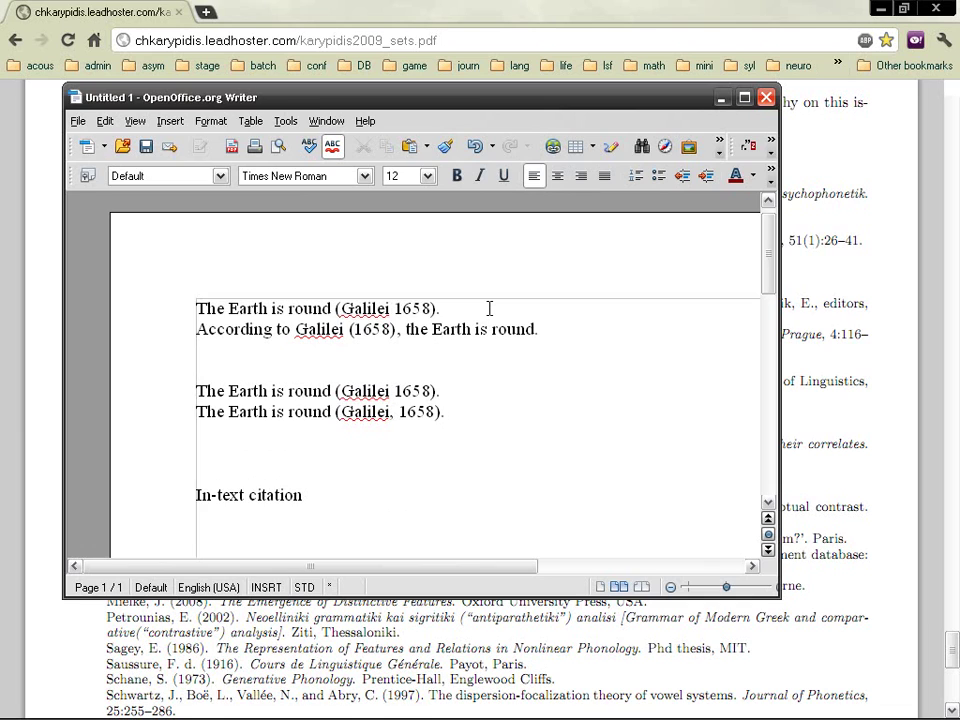
key(End)
key(Down)
key(Return)
key(ctrl+v)
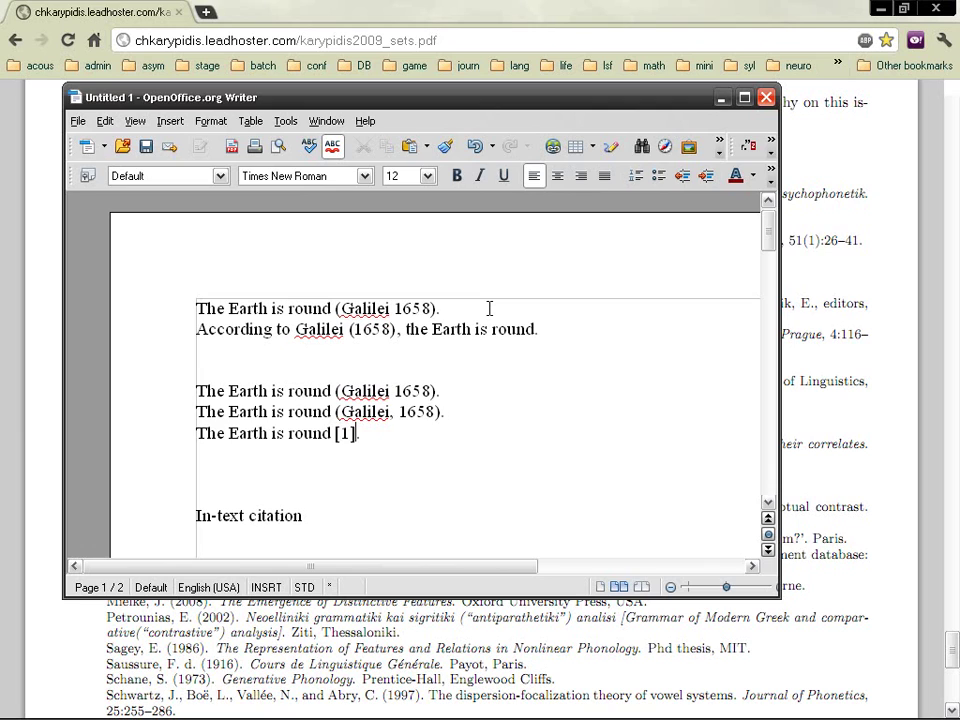
Select the citation "(Galilei 1658)" in the first sentence of the second group to point out the format without a comma.
click(341, 432)
key(End)
key(Up)
key(Up)
key(Up)
key(Down)
key(Left)
key(Left)
key(Left)
key(Left)
key(shift+Right)
key(shift+Right)
key(shift+Right)
key(shift+Right)
key(shift+Right)
key(shift+Right)
key(shift+Right)
key(shift+Right)
key(shift+Right)
key(shift+Right)
key(shift+Right)
key(shift+Right)
key(shift+Right)
key(shift+Right)
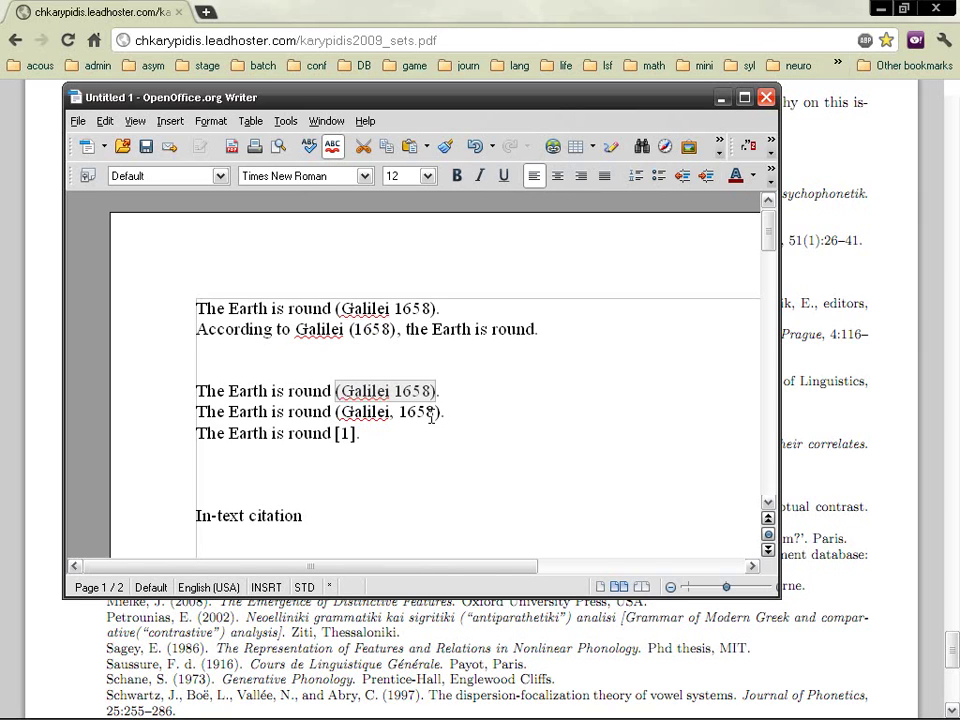
key(Right)
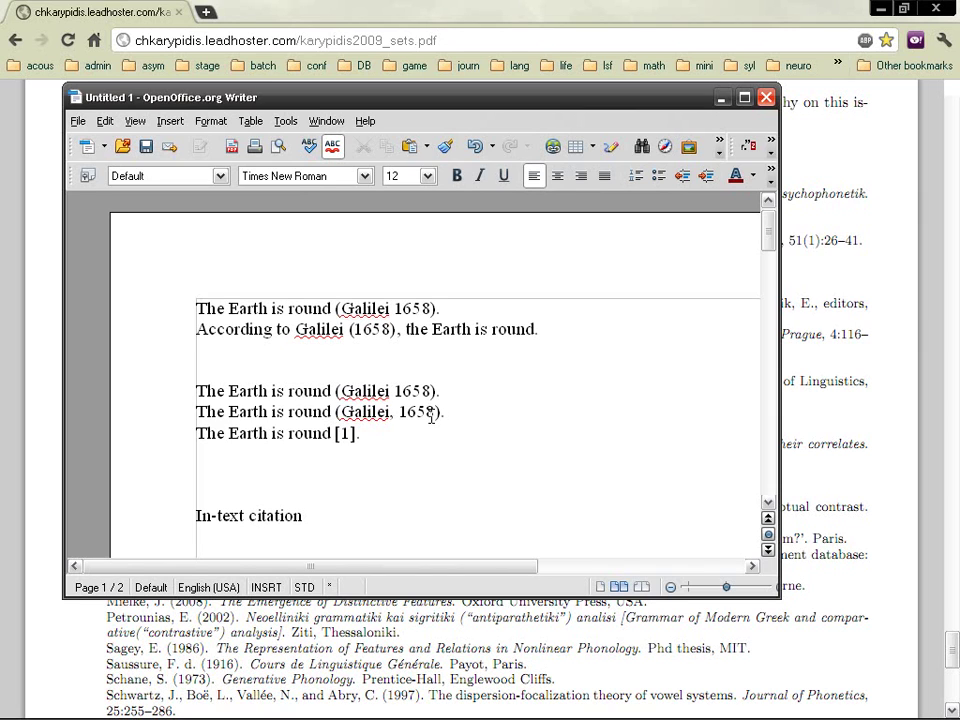
Highlight "(Galilei 1658)" in the second group again and insert a blank line beneath its sentence.
key(ctrl+Left)
key(ctrl+Left)
key(ctrl+Left)
key(ctrl+Left)
key(shift+Right)
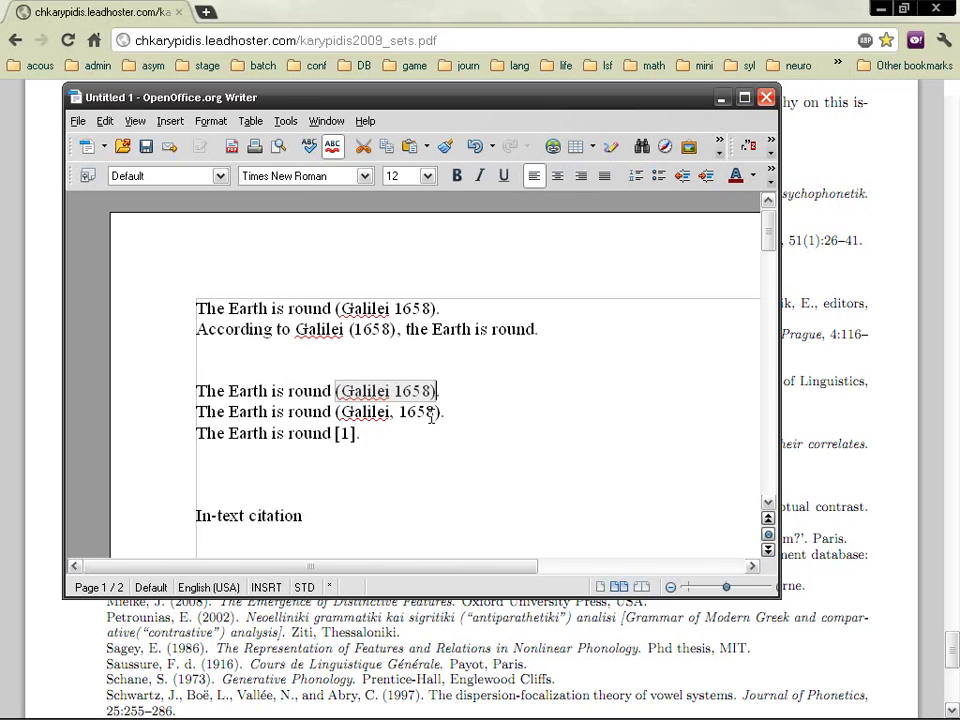
key(End)
key(Return)
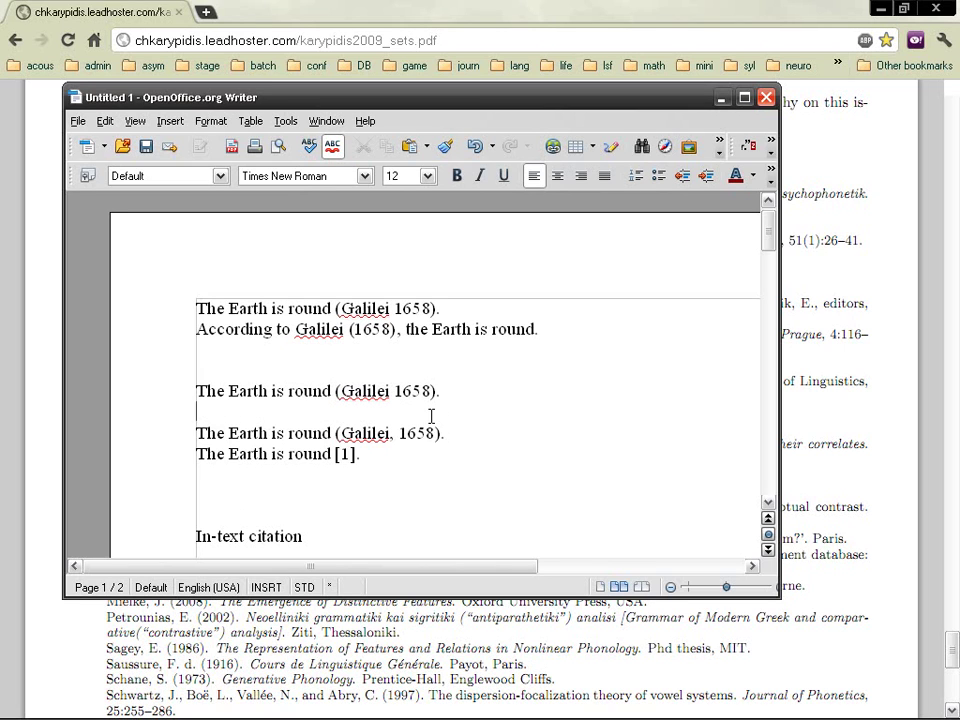
Highlight the citation "(Galilei, 1658)" to point out the format with a comma, and place the cursor at "[1]" in the sentence below.
key(End)
key(ctrl+Left)
key(ctrl+Left)
key(ctrl+Left)
key(ctrl+Left)
key(ctrl+Left)
key(shift+Right)
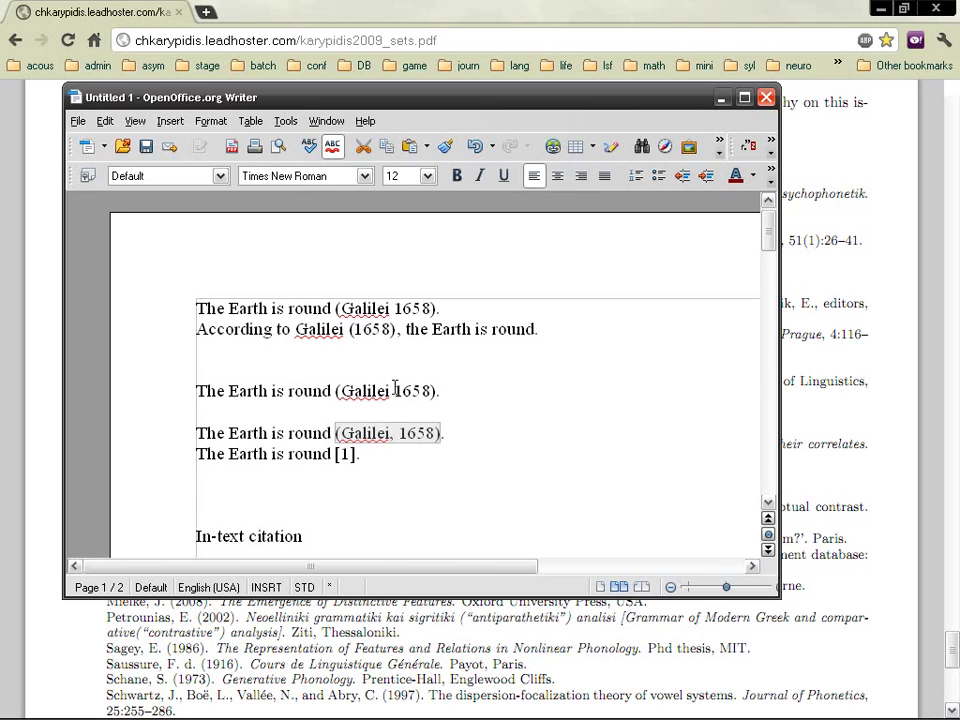
click(443, 391)
click(480, 372)
click(340, 452)
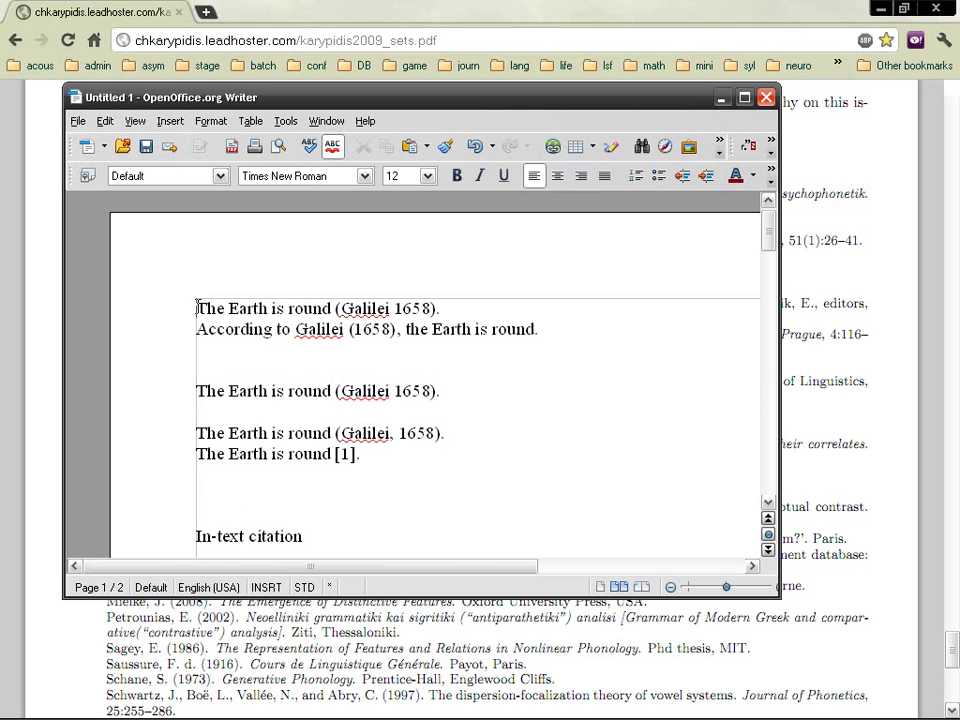
Select the whole first sentence, "The Earth is round (Galilei 1658).", to point it out, and clear the selection.
key(shift+Right)
key(shift+Right)
key(shift+Right)
key(shift+Right)
key(shift+Right)
key(shift+Right)
key(shift+Right)
key(shift+Right)
key(shift+Right)
key(shift+Right)
key(shift+Right)
key(shift+Right)
key(shift+Right)
key(shift+Right)
key(shift+Right)
key(shift+Right)
key(shift+Right)
key(shift+Right)
key(shift+Right)
key(shift+Right)
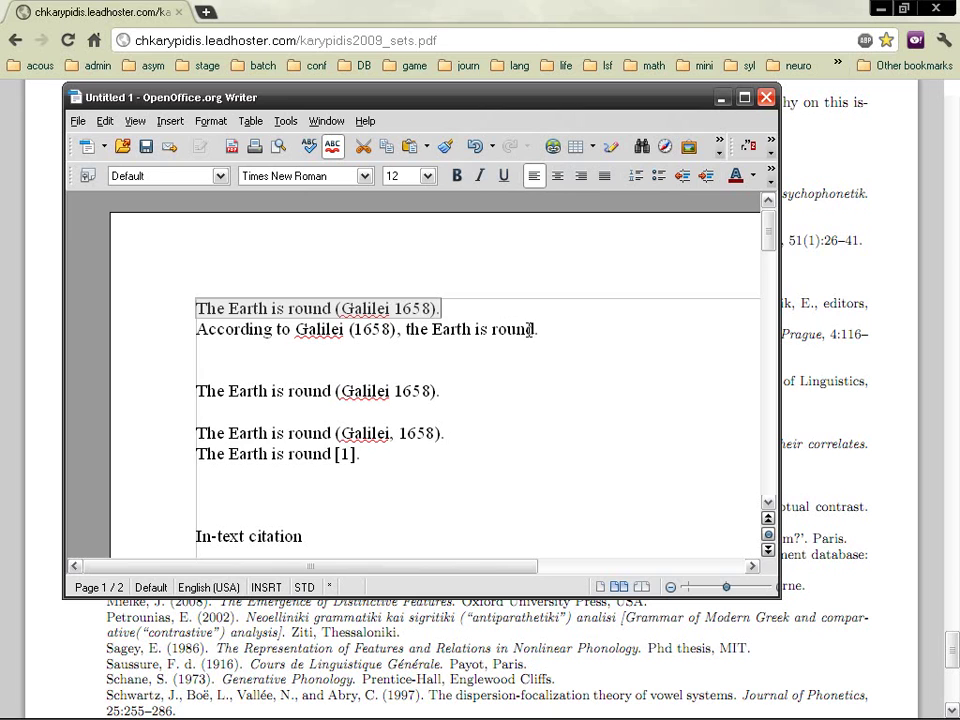
click(257, 350)
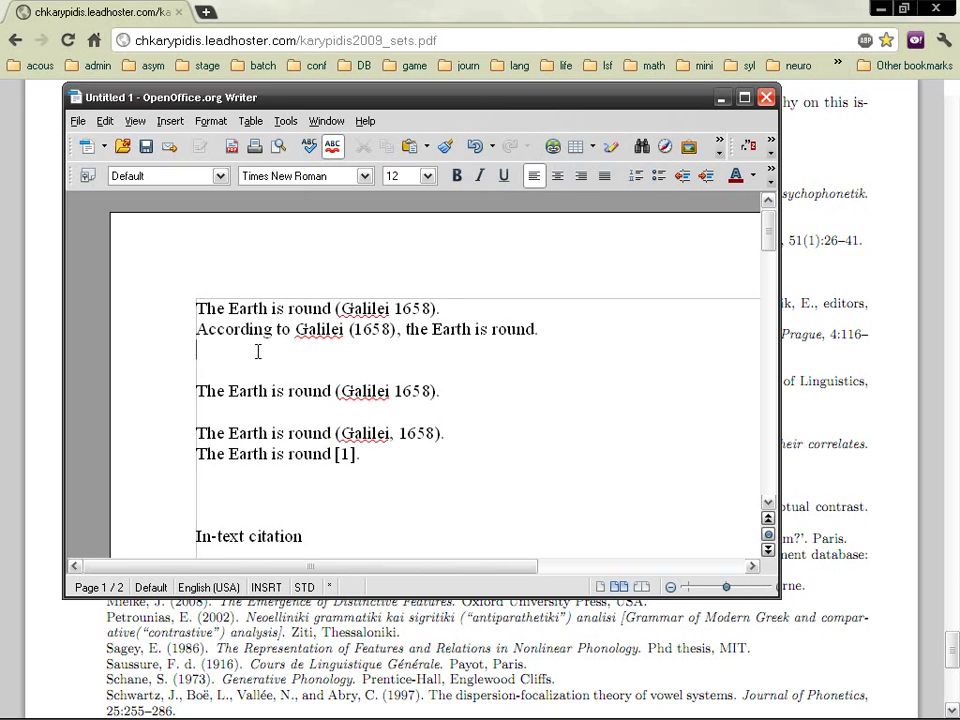
Maximize the document window and turn the row of equals signs above the reference list into a double horizontal line.
double_click(556, 96)
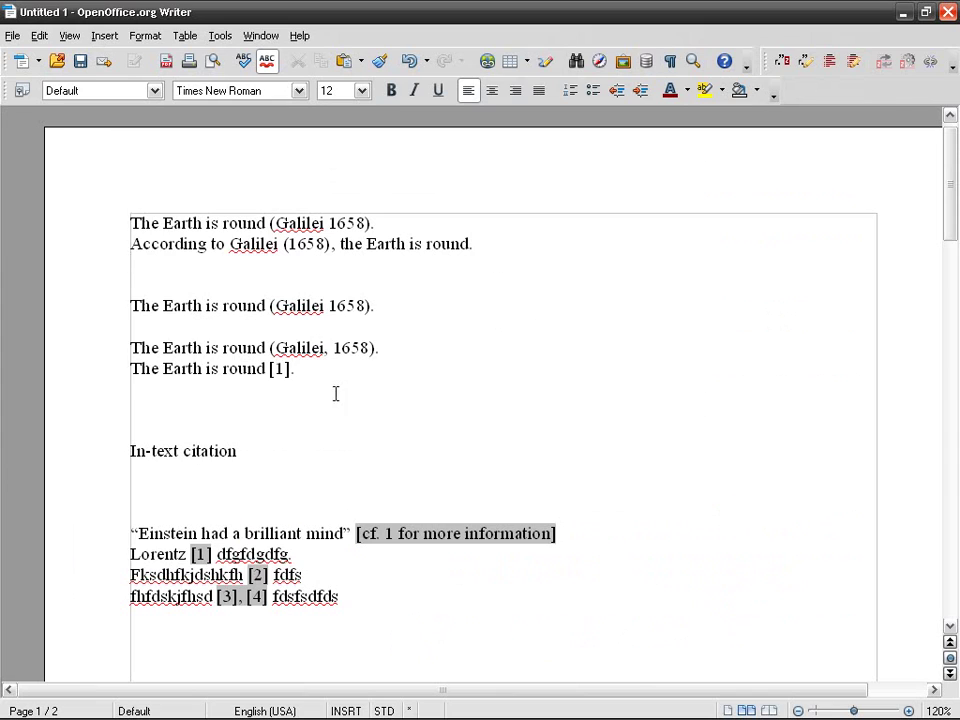
scroll(281, 407, down, 8)
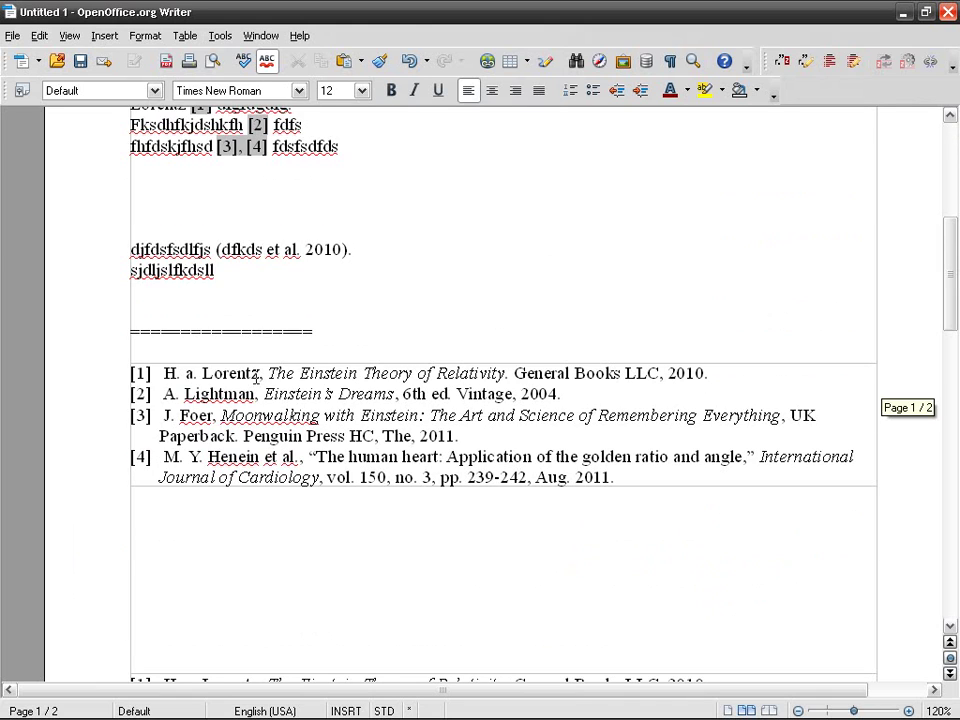
click(229, 353)
key(Return)
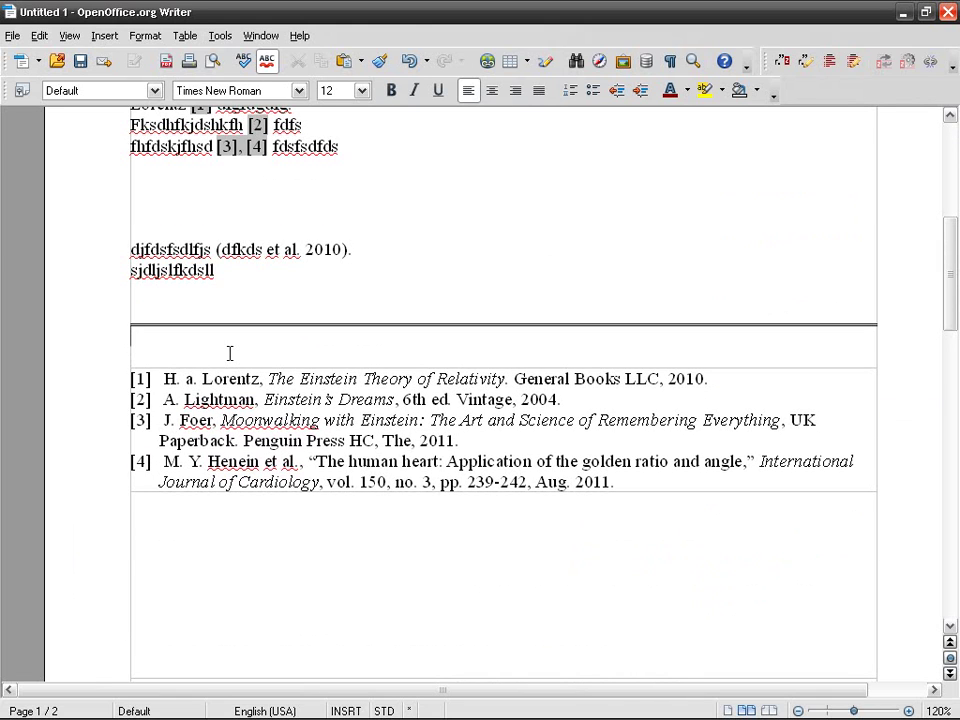
Delete the placeholder lines "djfdsfsdlfjs (dfkds et al. 2010)." and "sjdljslfkdsll" and the surplus blank lines around the double line.
scroll(229, 350, up, 1)
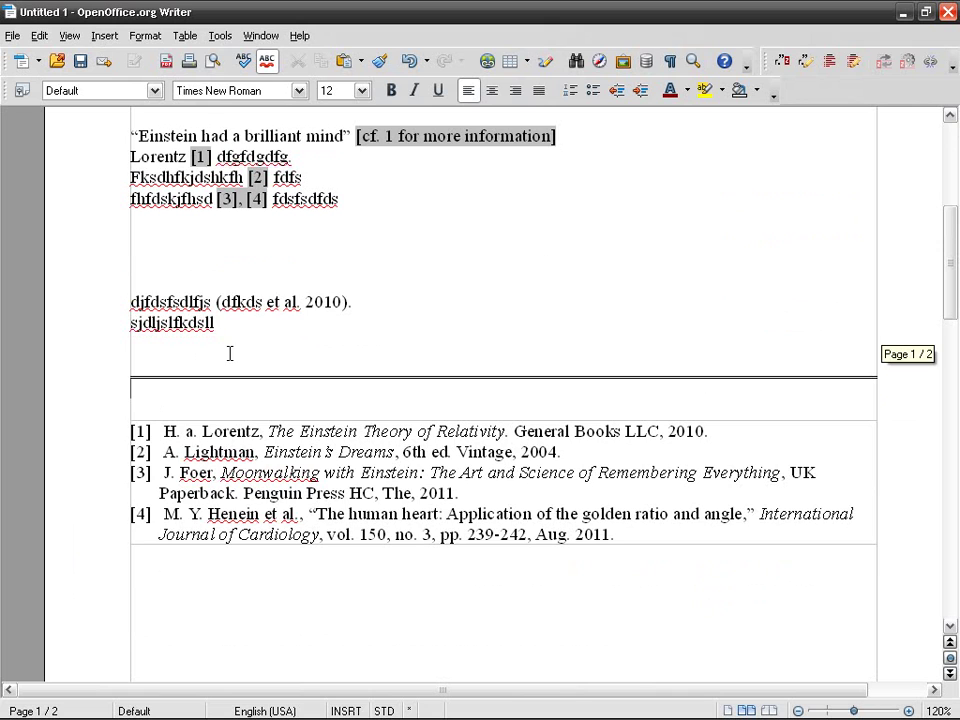
scroll(245, 328, up, 5)
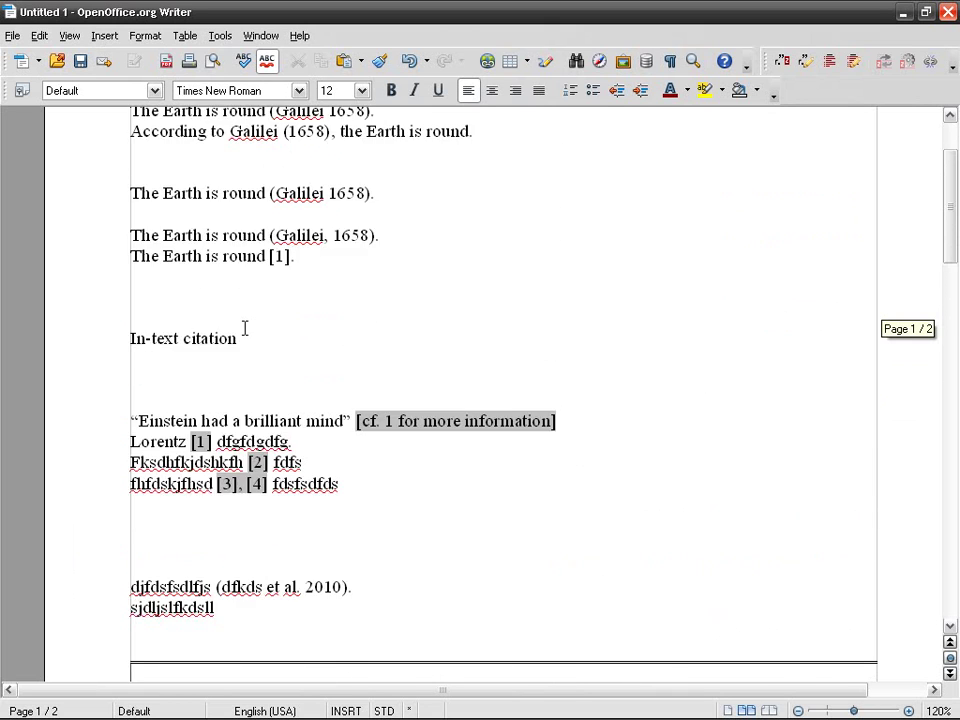
scroll(245, 328, down, 3)
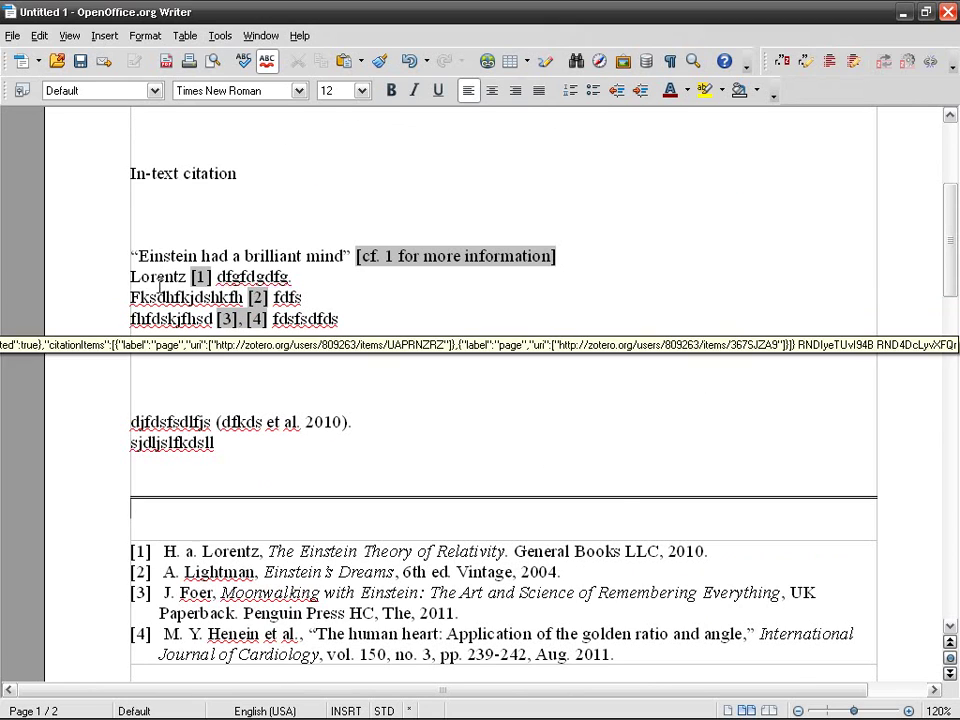
click(185, 380)
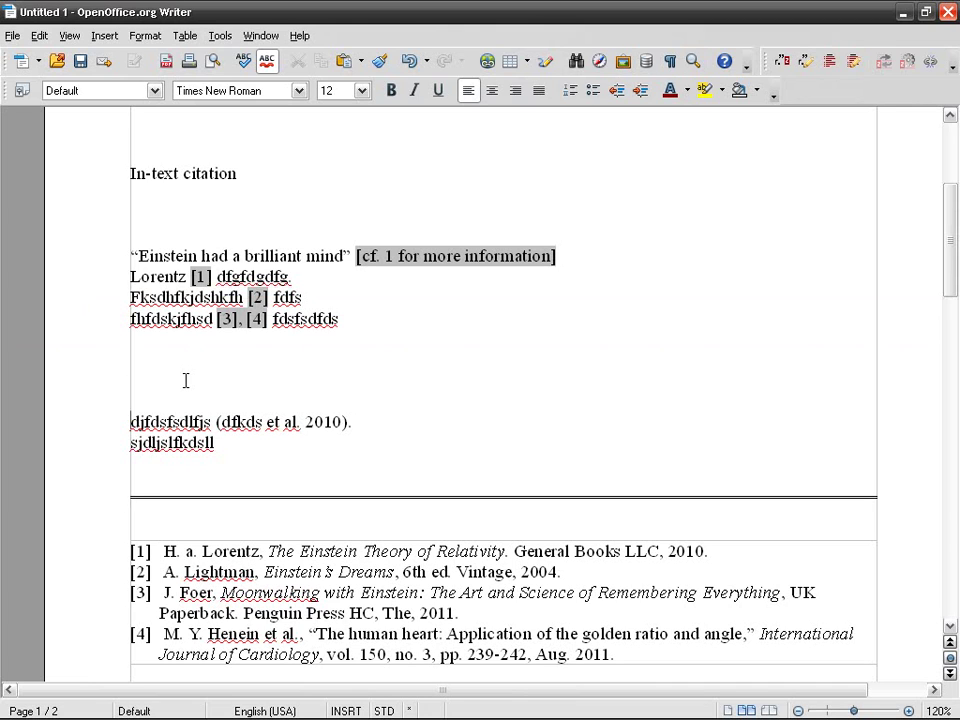
key(ctrl+shift+End)
key(Delete)
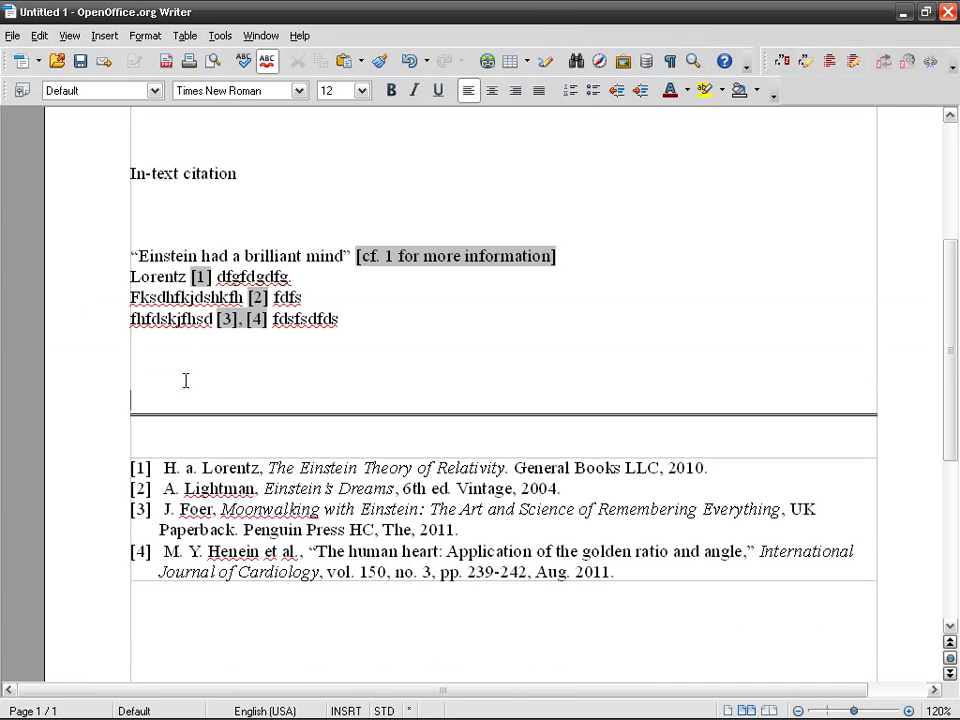
key(Delete)
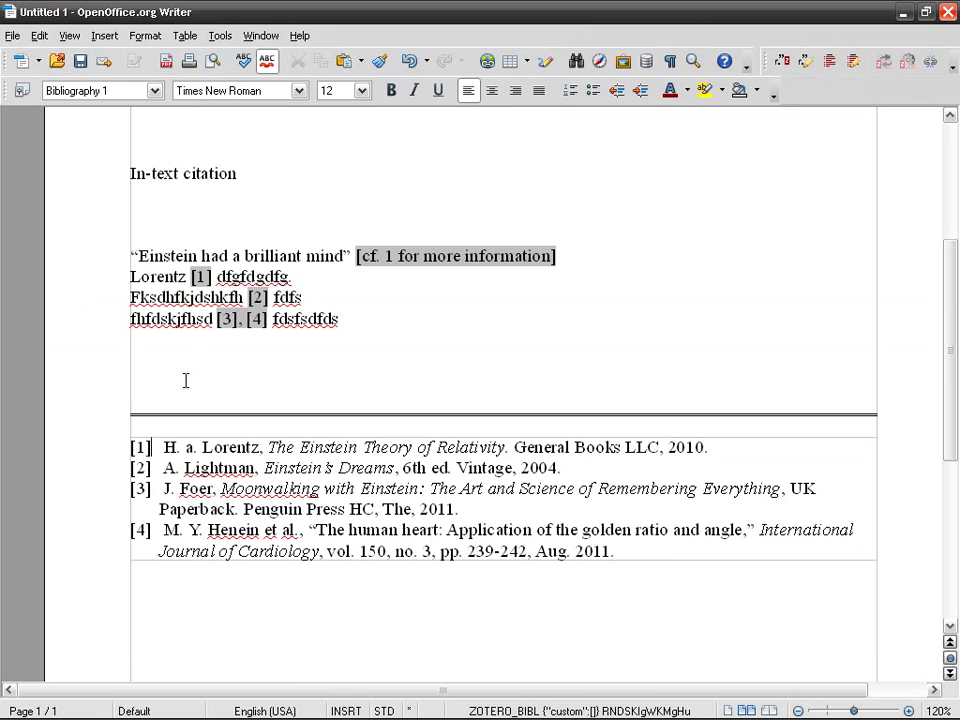
Select the author's name and the publisher "General Books LLC" in reference [1] to point them out.
key(Right)
drag(163, 446, 256, 443)
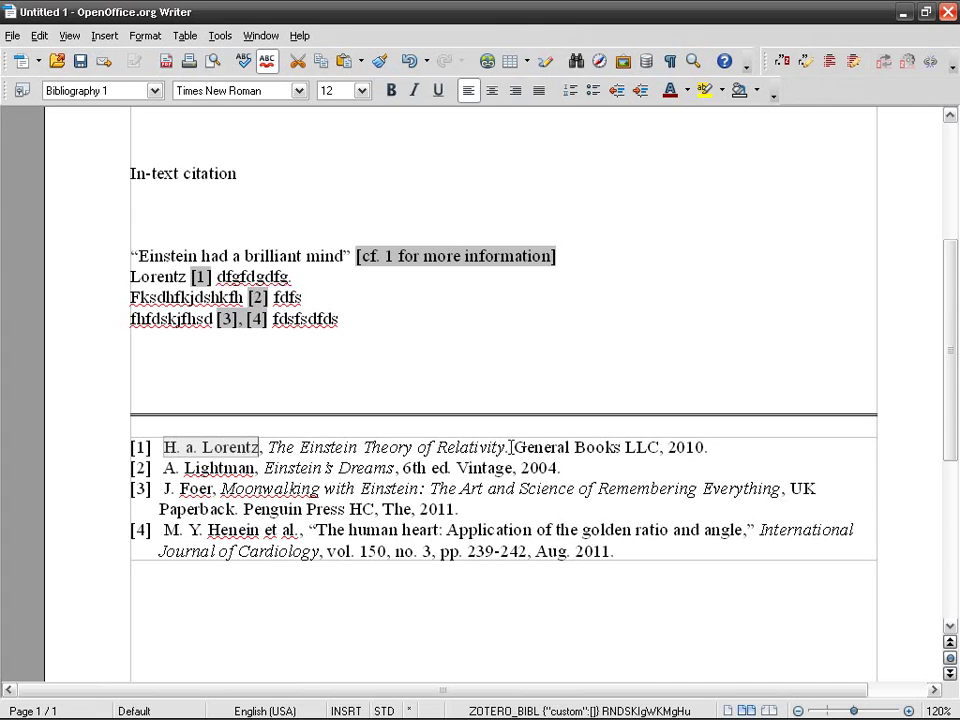
drag(514, 448, 667, 449)
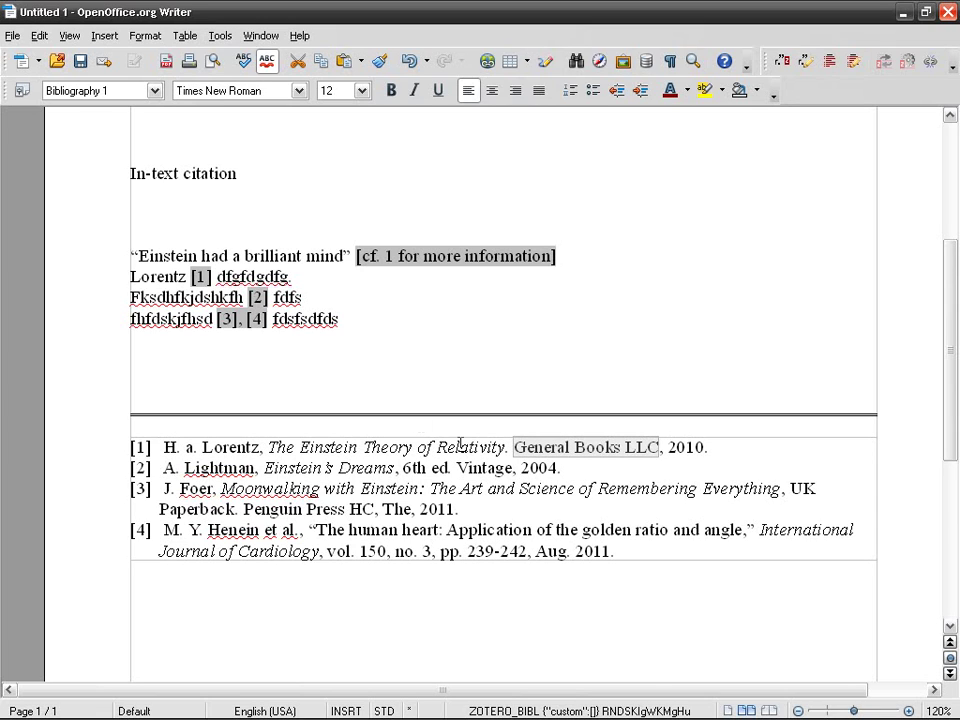
scroll(391, 481, down, 1)
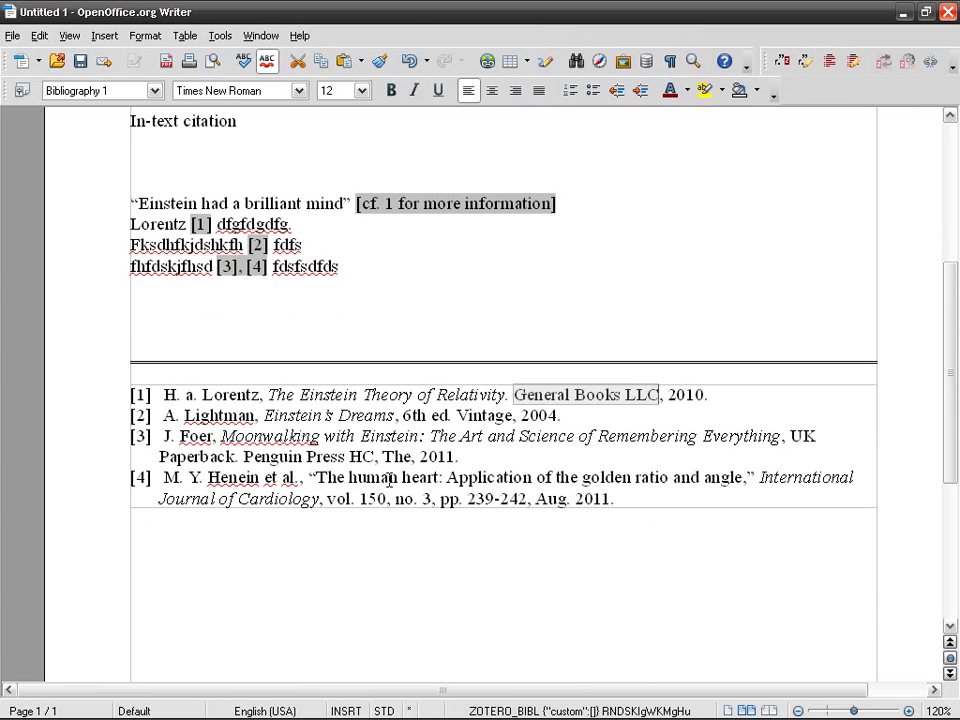
Move the year 2010 to just after the author in reference [1] and 2004 to before "6th ed." in reference [2].
click(684, 394)
drag(686, 394, 268, 394)
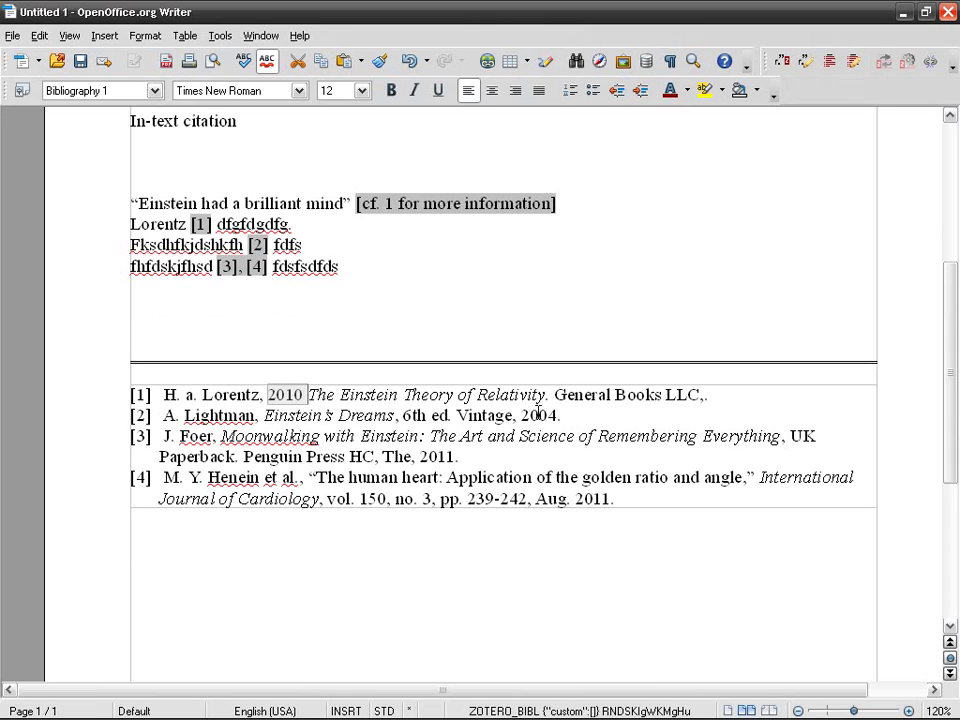
click(540, 415)
drag(430, 443, 402, 417)
click(592, 497)
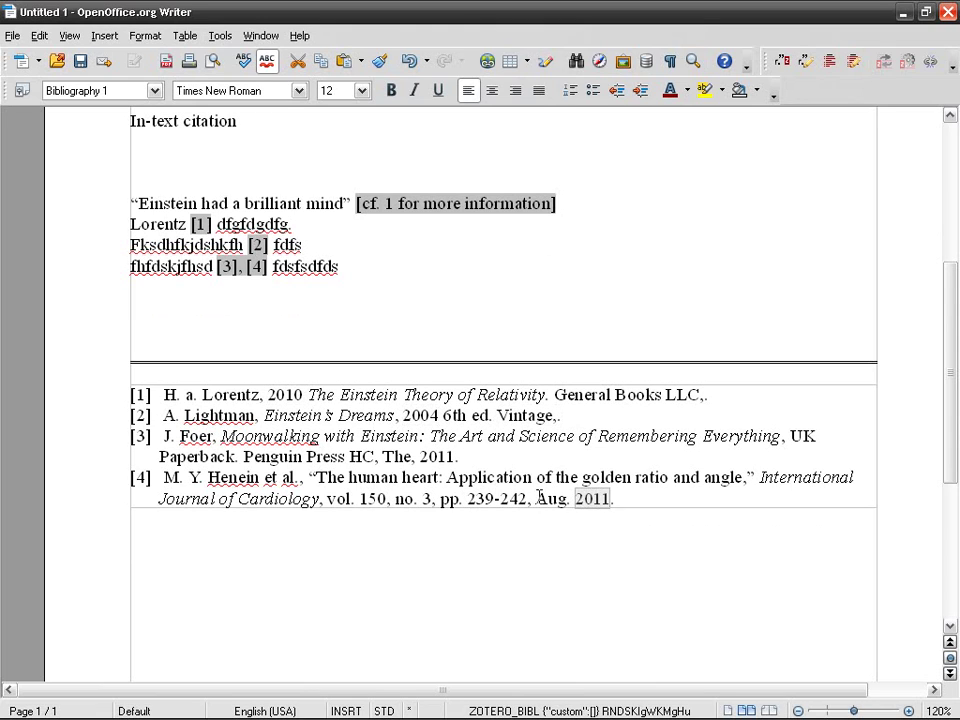
Move the year 2011 in reference [3] to before "UK Paperback" and add a comma after it.
click(441, 456)
drag(441, 456, 786, 440)
click(827, 452)
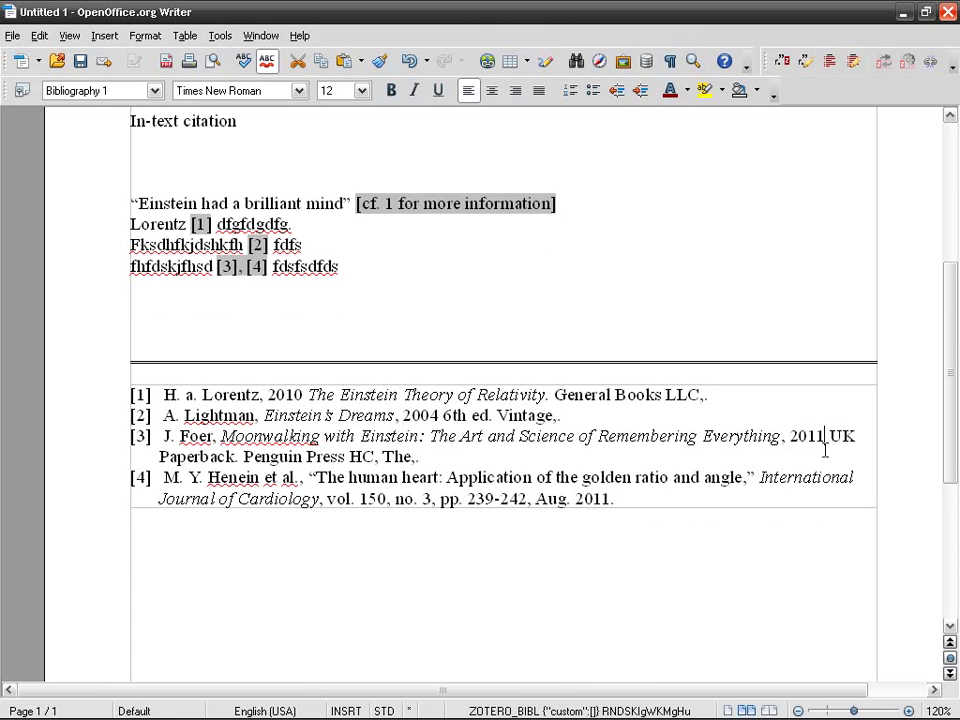
text(,)
Insert three blank lines above the double line that precedes the reference list.
click(380, 335)
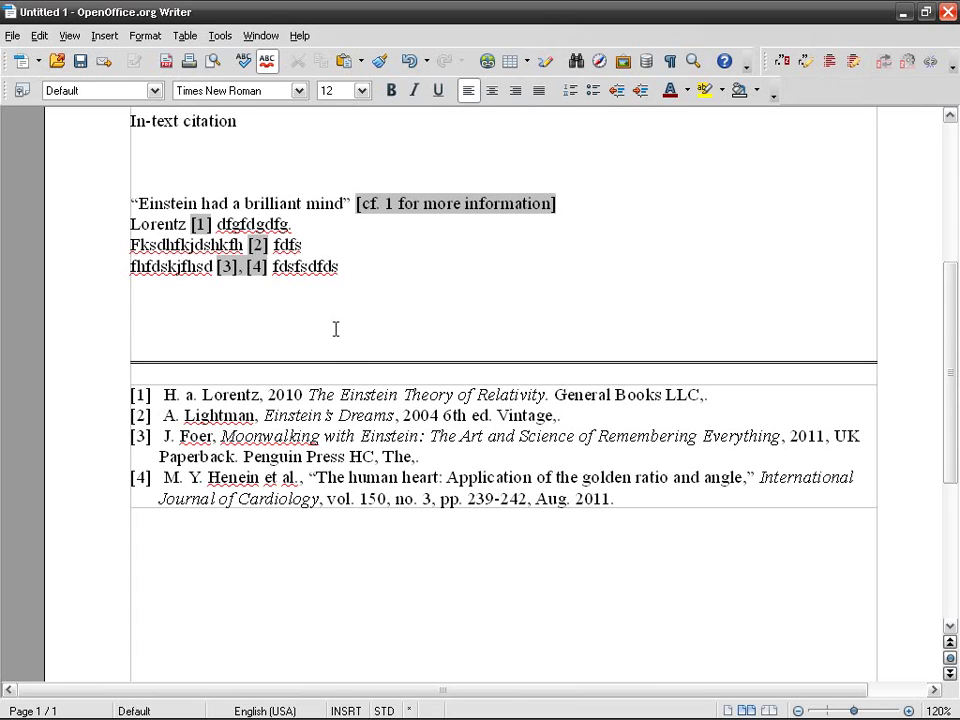
key(Return)
key(Return)
key(Return)
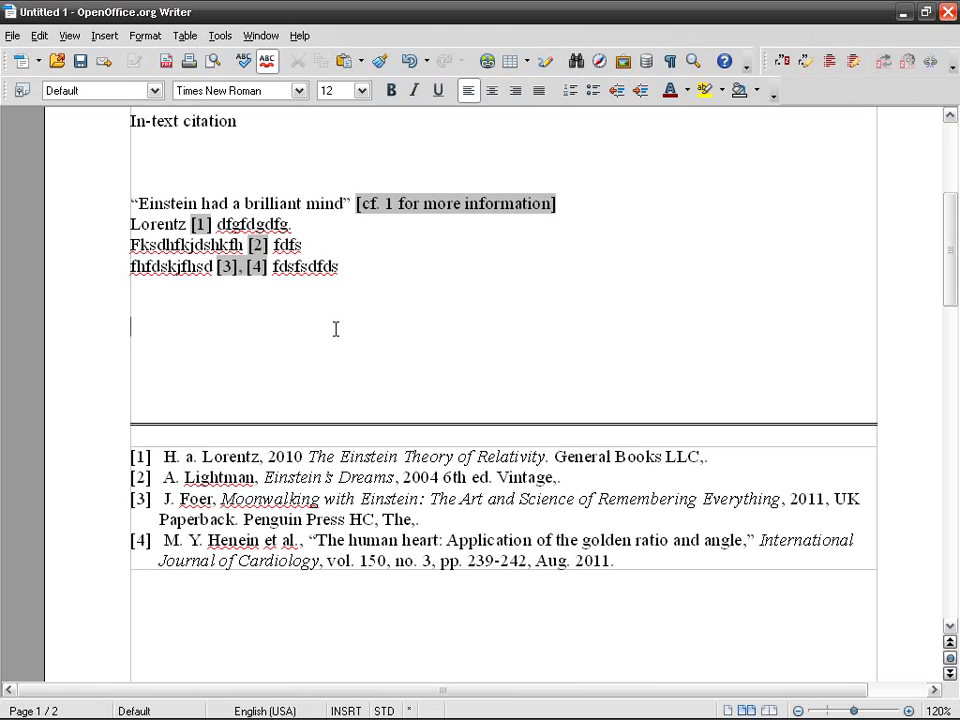
Review the in-text examples and select all four entries of the reference list to point them out.
scroll(335, 328, up, 6)
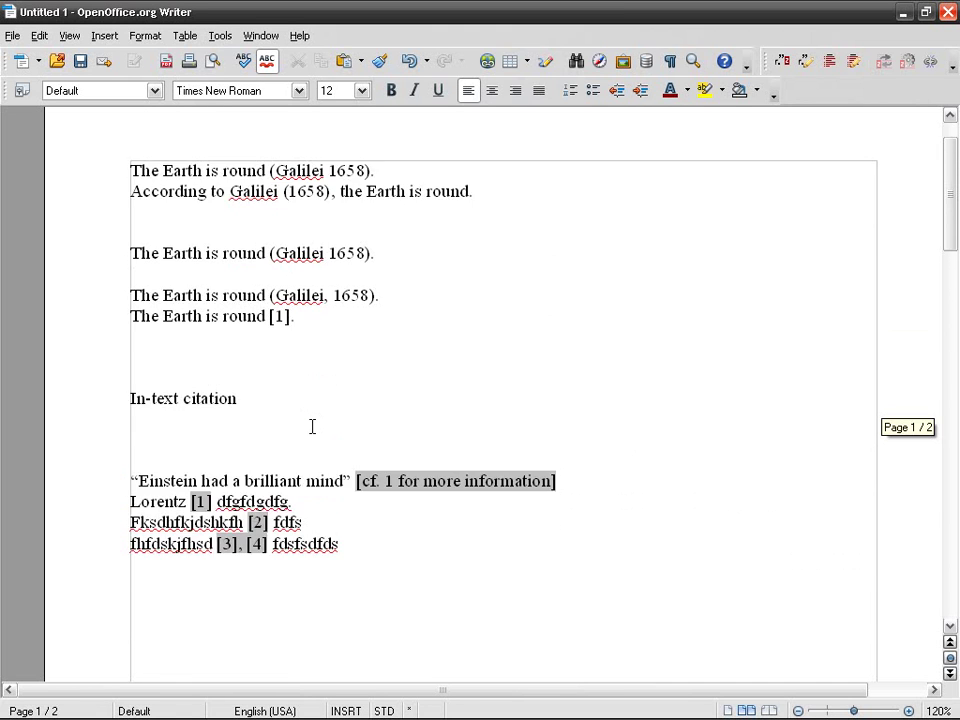
mouse_move(200, 562)
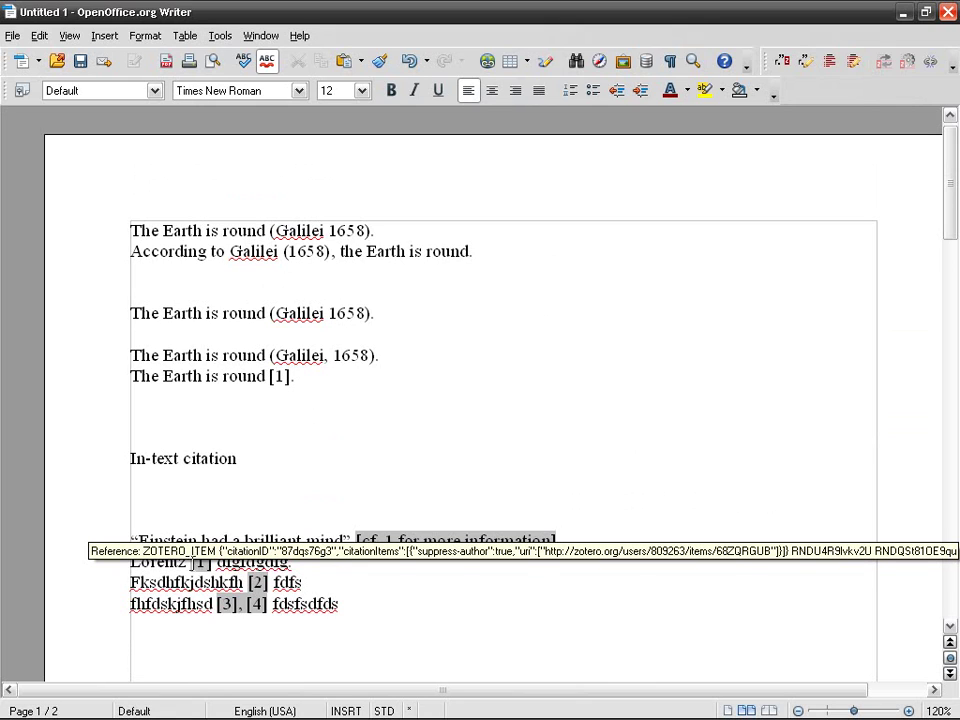
scroll(199, 561, down, 4)
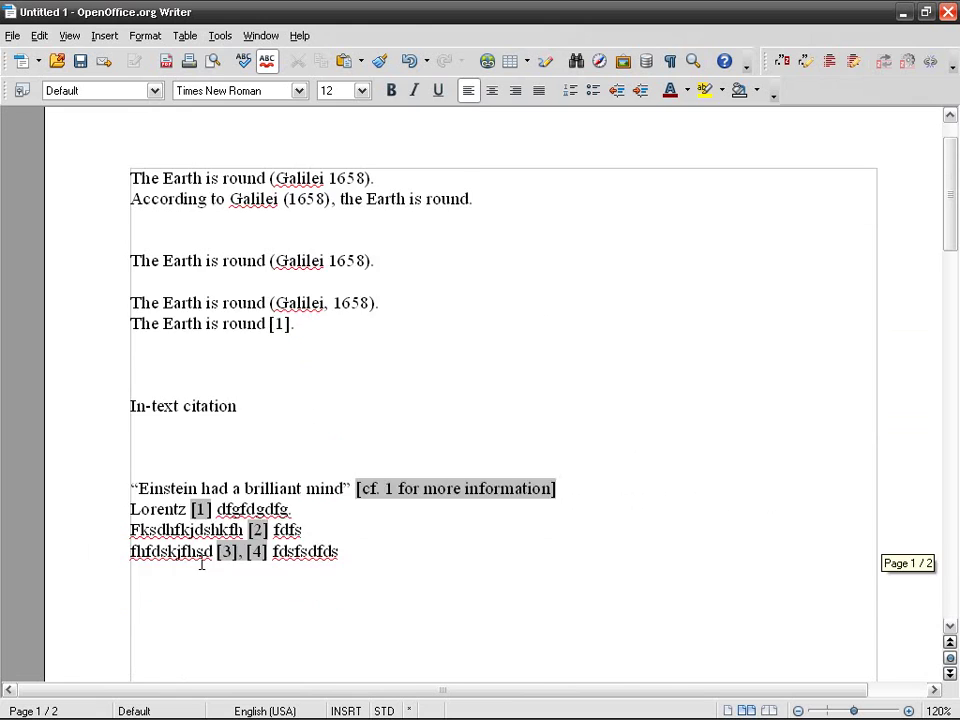
click(195, 453)
scroll(195, 453, down, 2)
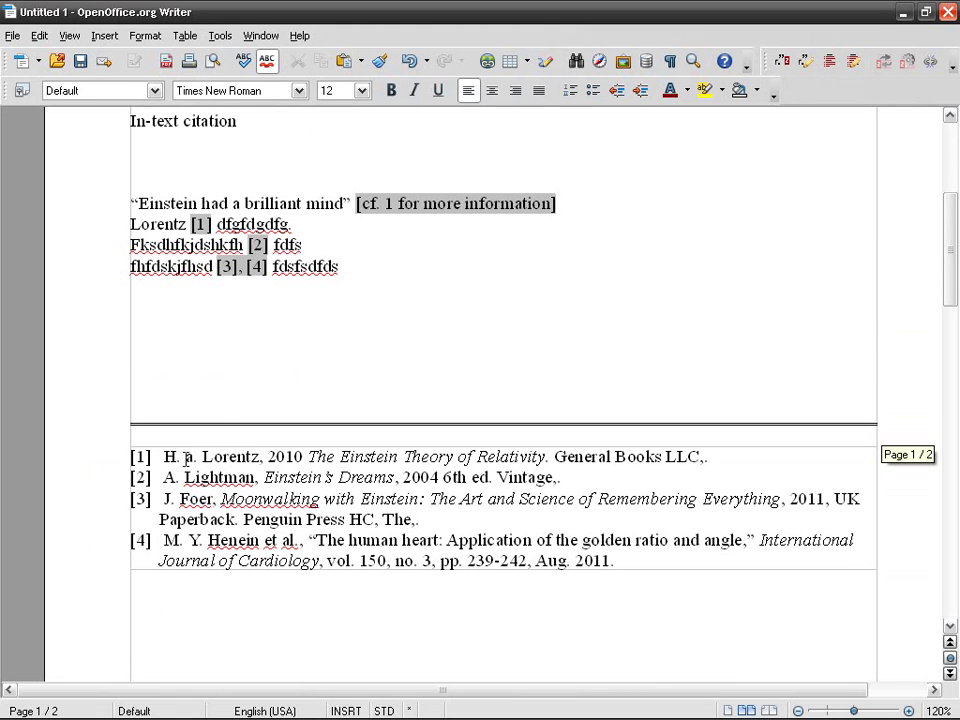
drag(165, 456, 616, 560)
click(502, 537)
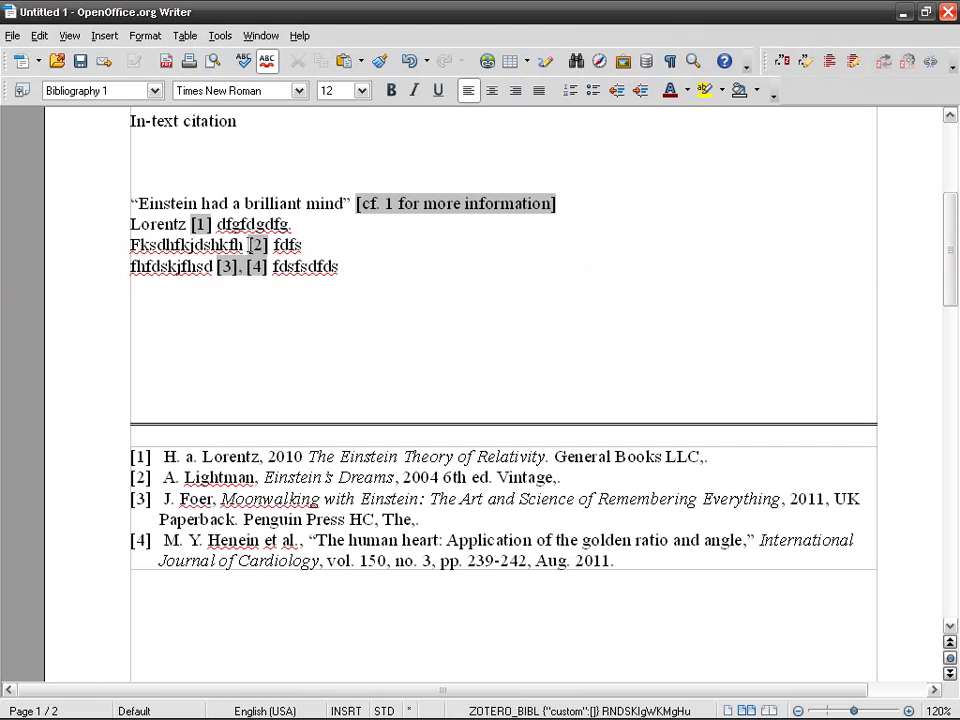
scroll(255, 255, up, 5)
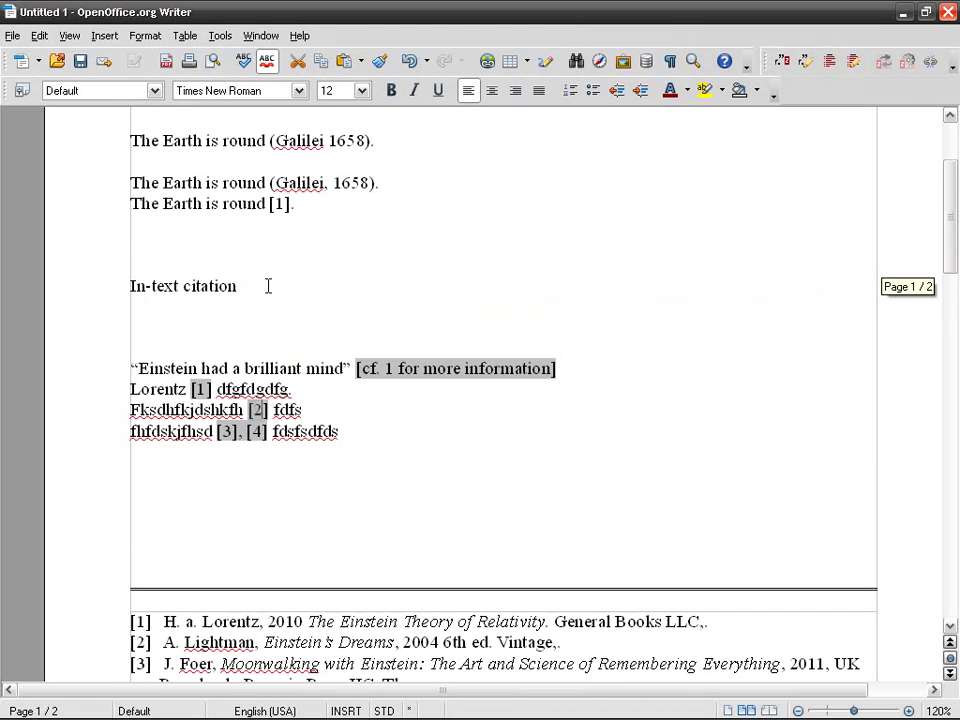
scroll(319, 218, up, 3)
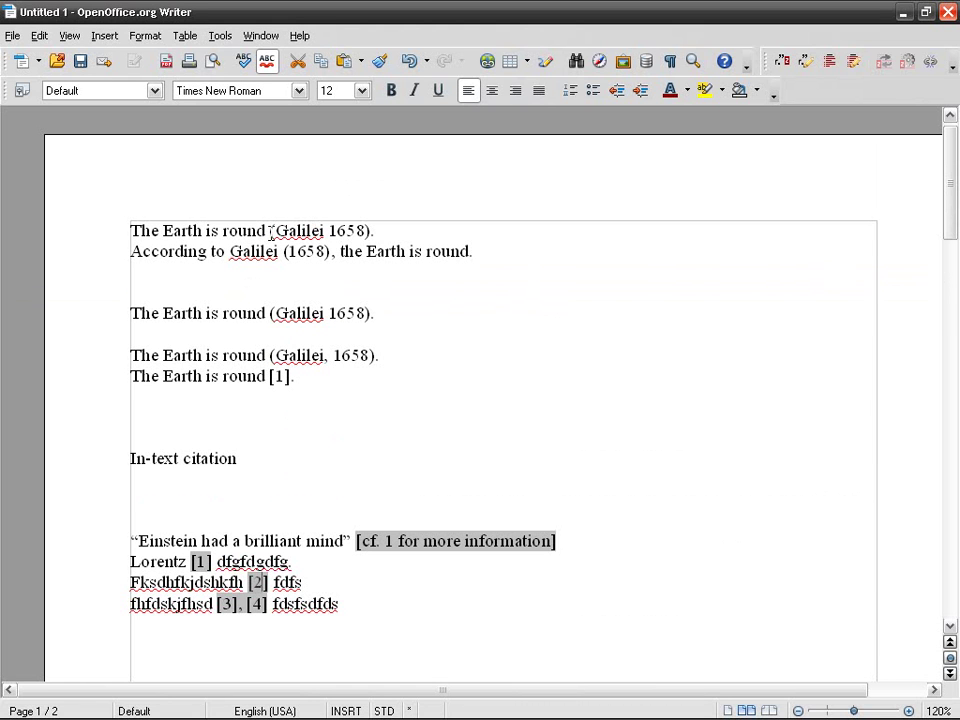
scroll(287, 340, down, 4)
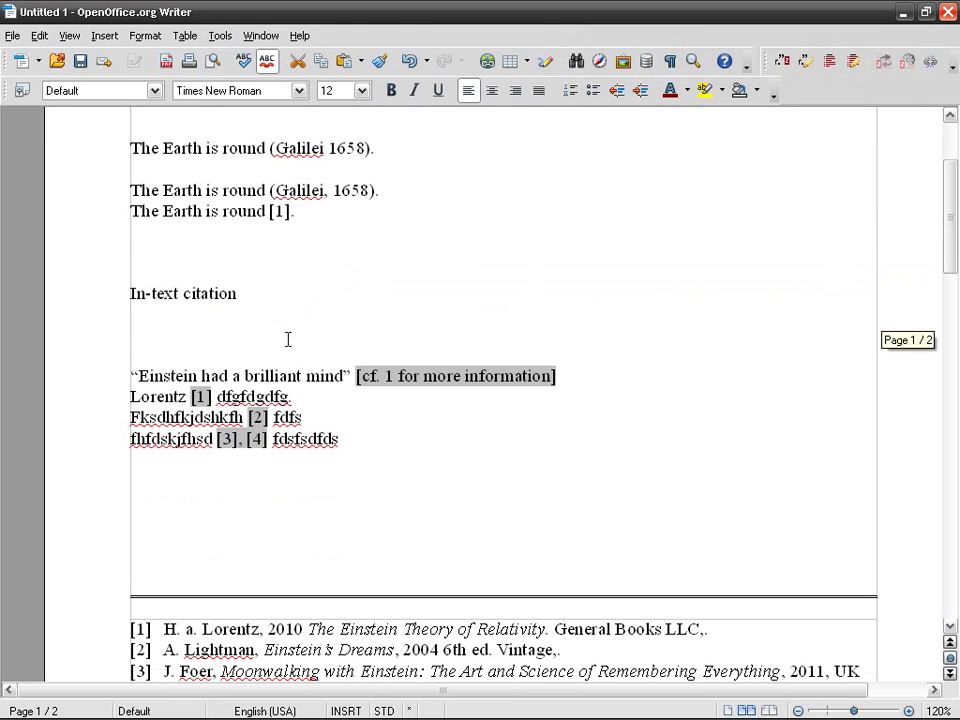
Delete the text of reference [4], keeping its number, and add an empty entry [5] on a new line below it.
mouse_move(268, 418)
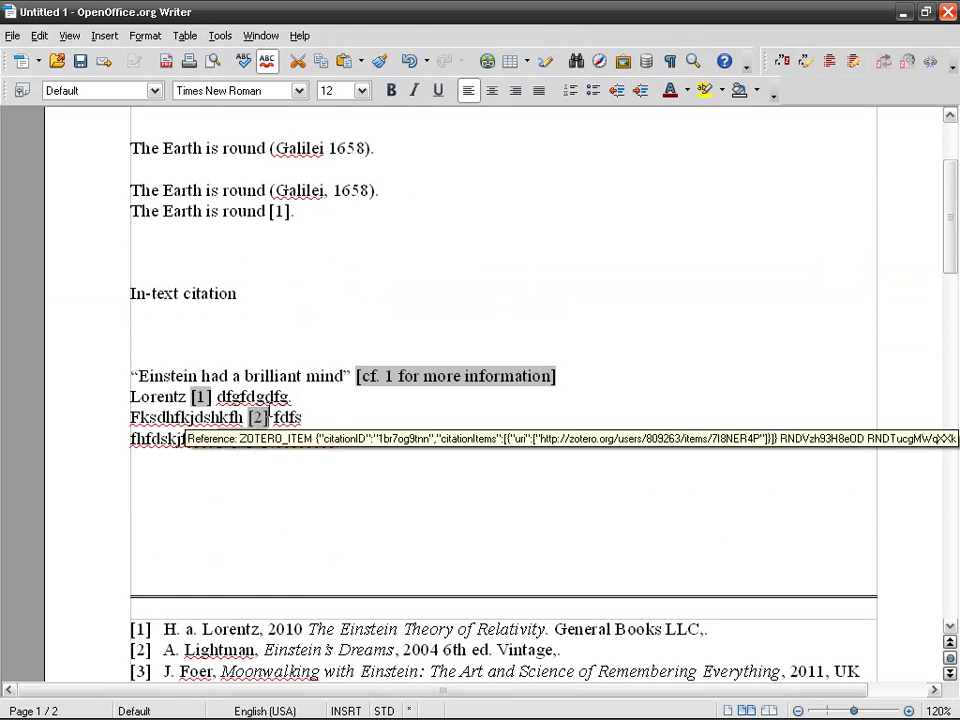
scroll(274, 424, down, 3)
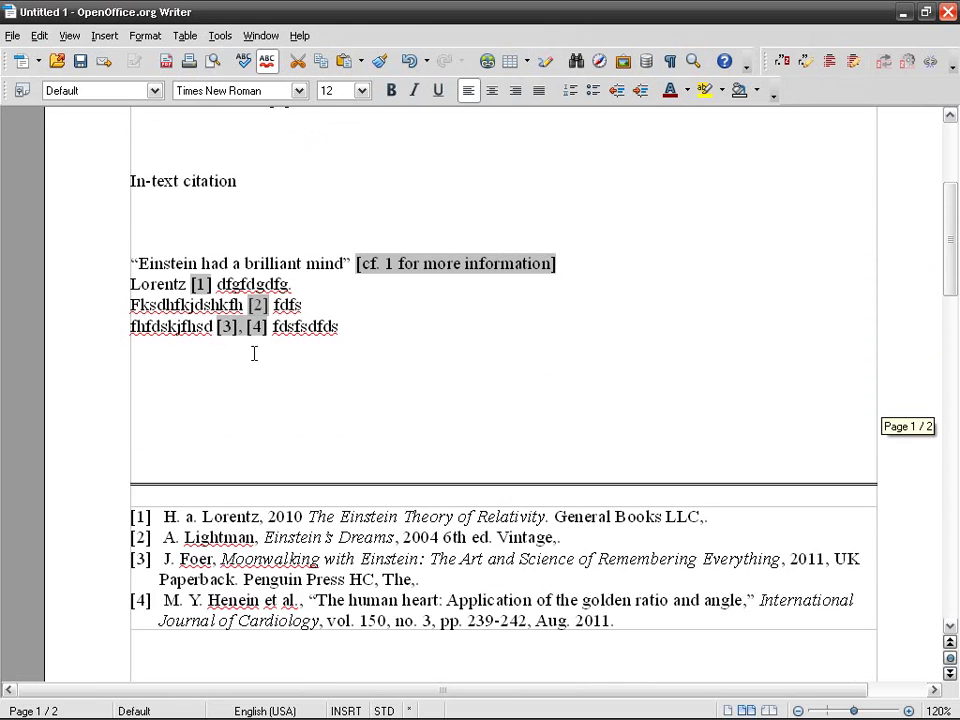
mouse_move(256, 325)
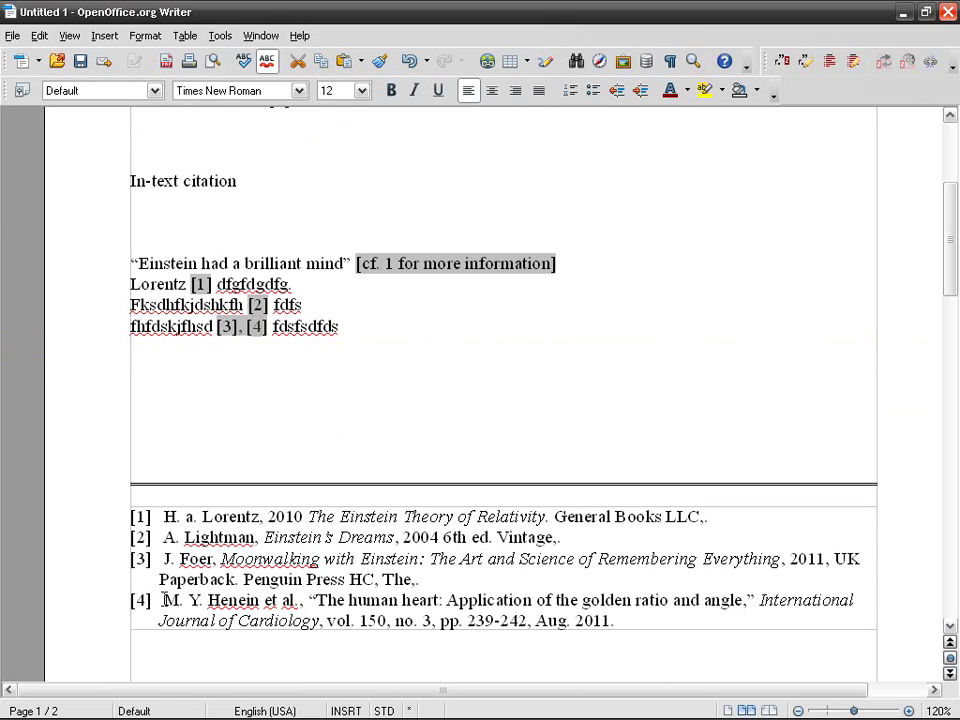
drag(162, 600, 615, 621)
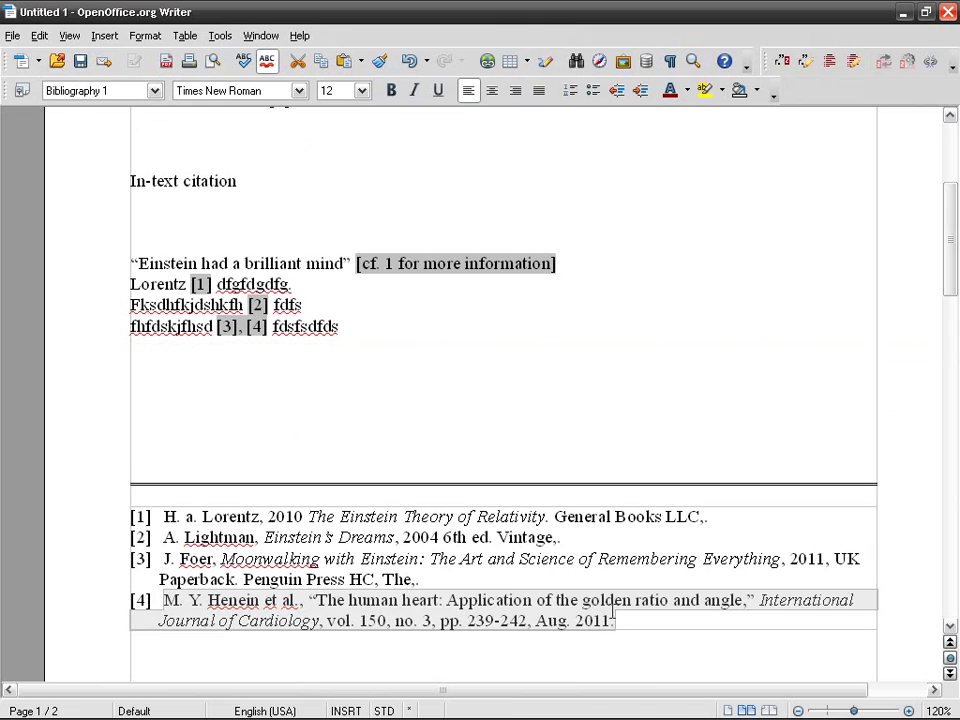
key(BackSpace)
key(Return)
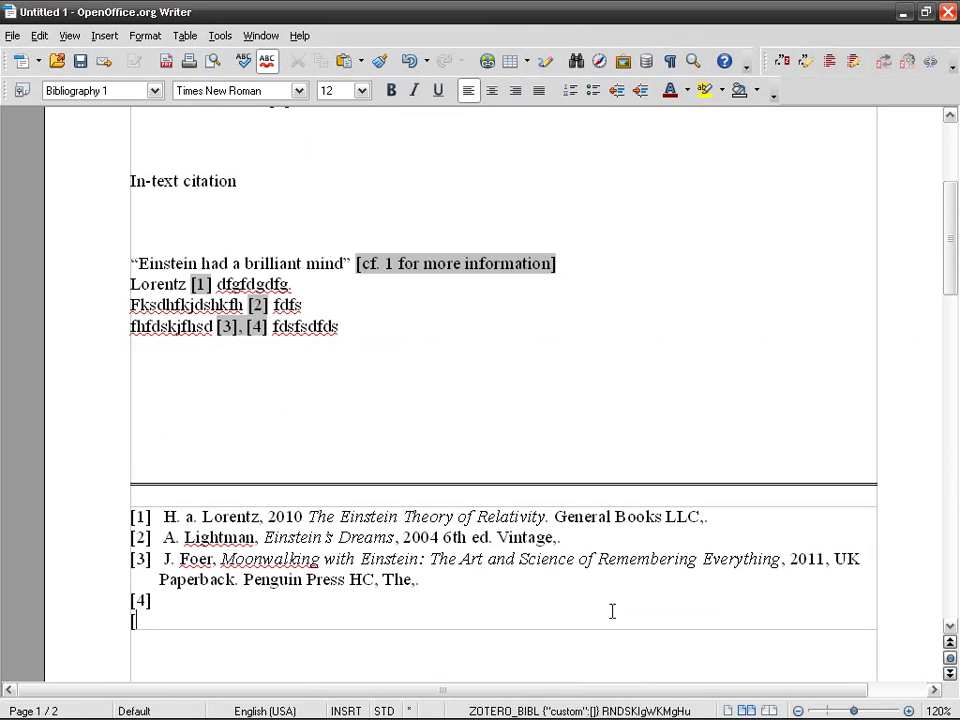
text([5])
Compare the numbered in-text citations with the matching entries in the reference list, from the first citation through the empty entry [5].
scroll(302, 497, up, 3)
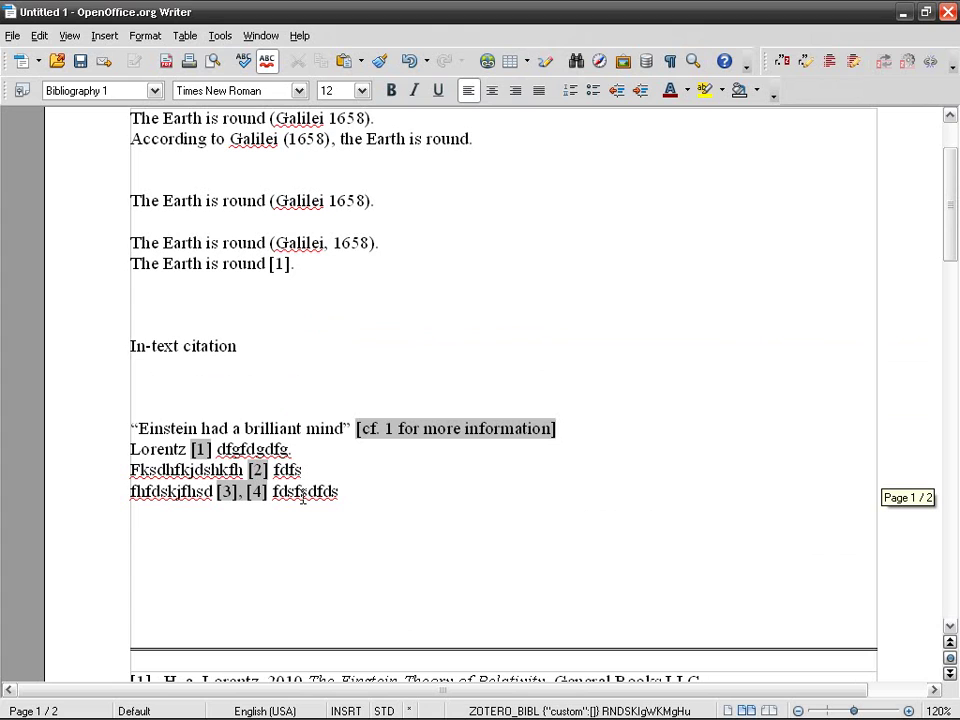
scroll(302, 497, up, 1)
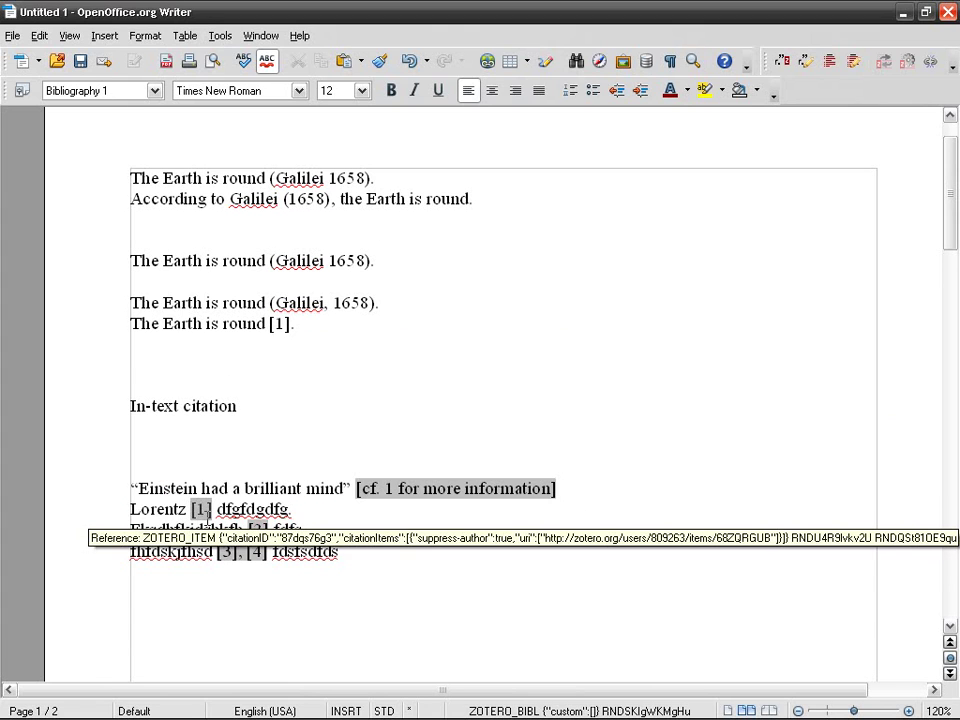
click(246, 529)
scroll(264, 523, down, 2)
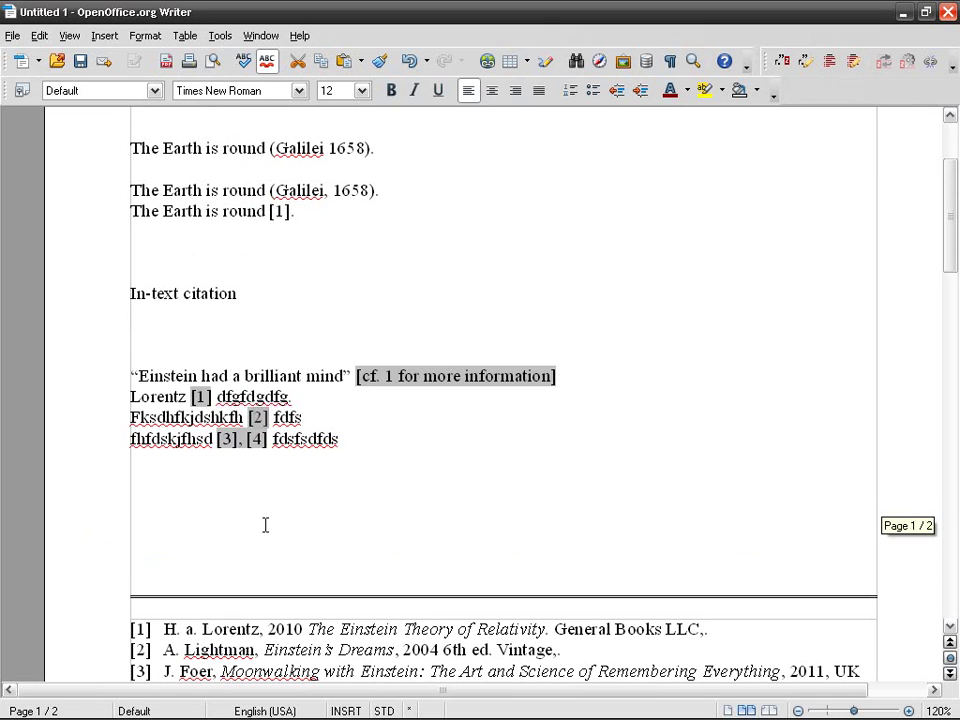
click(832, 65)
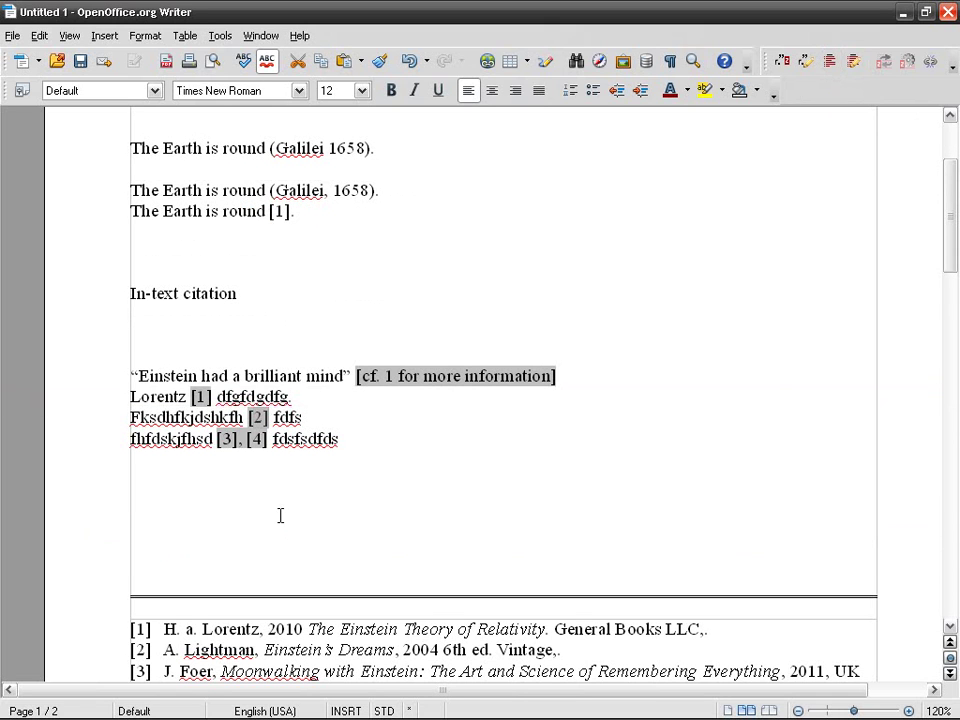
scroll(231, 474, down, 3)
scroll(208, 506, up, 1)
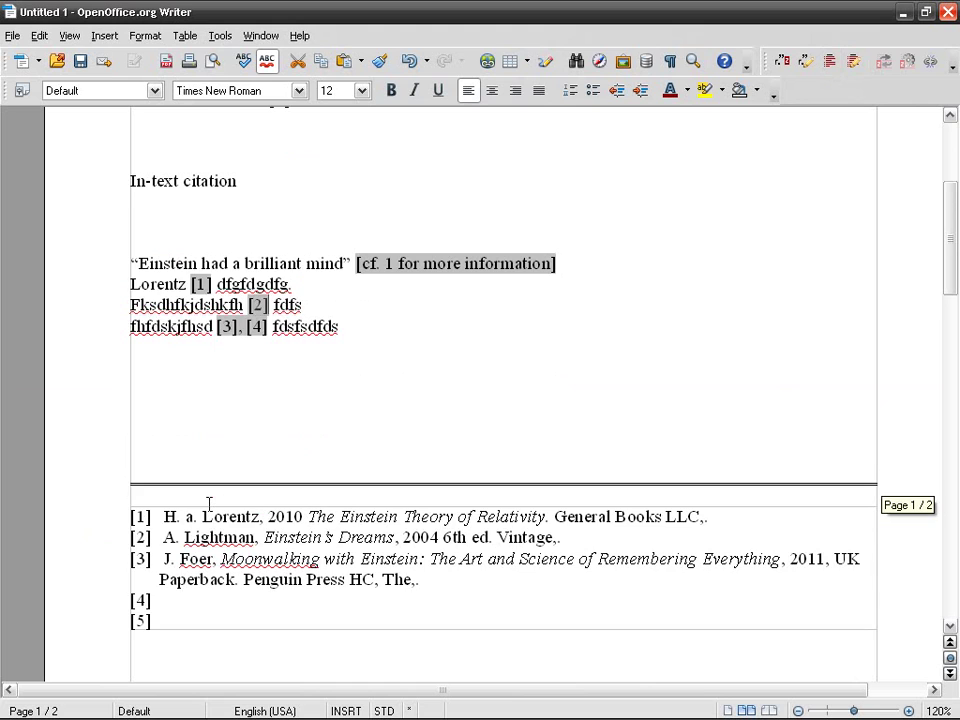
mouse_move(193, 283)
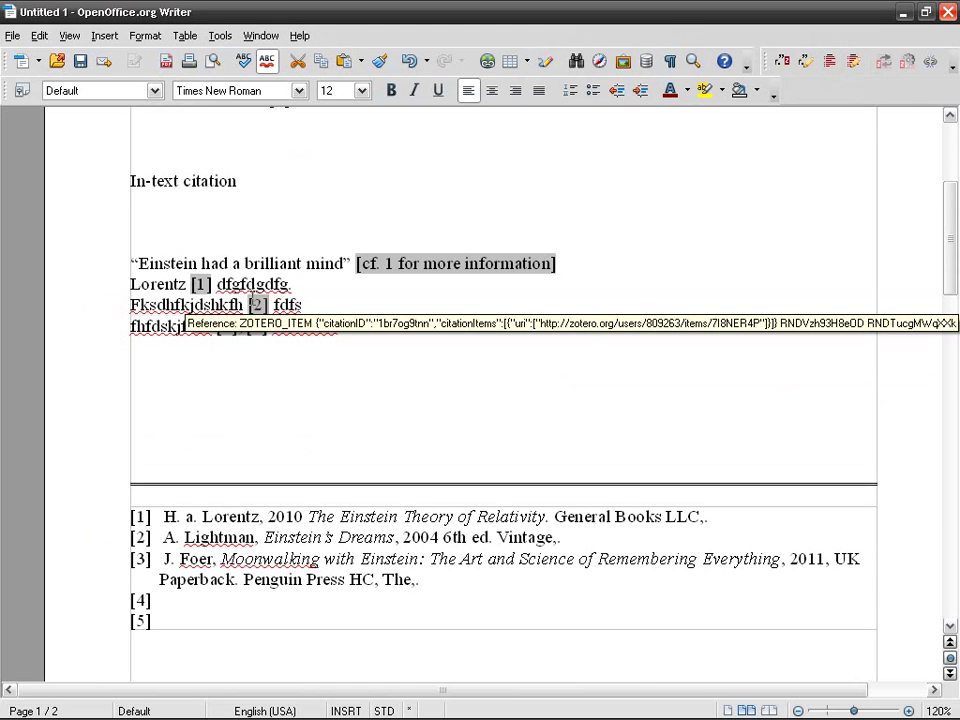
mouse_move(224, 326)
scroll(236, 507, down, 2)
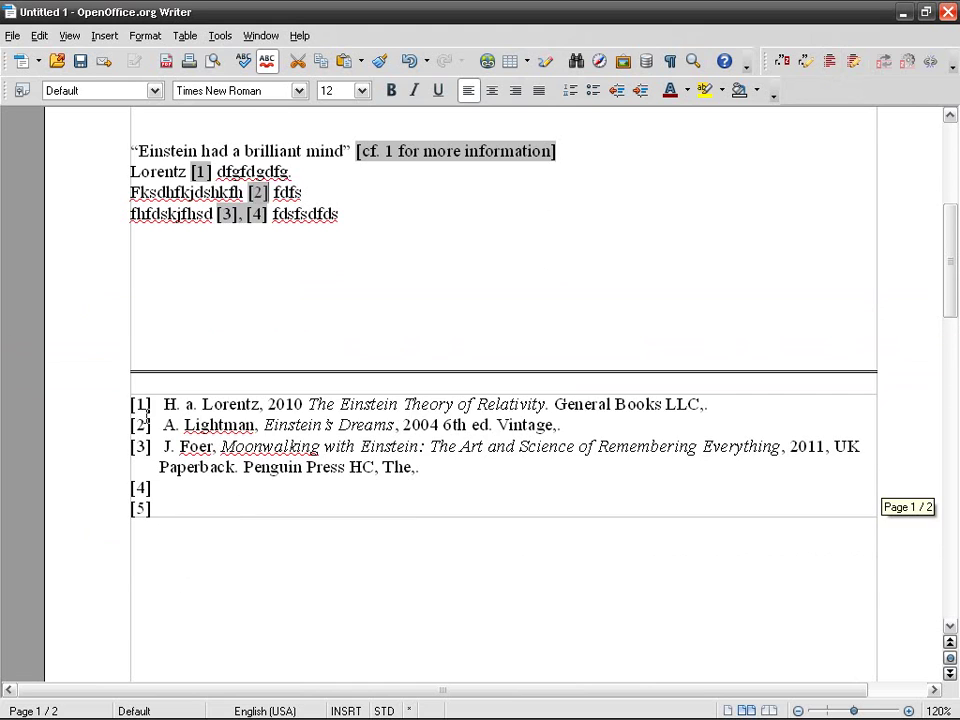
click(191, 497)
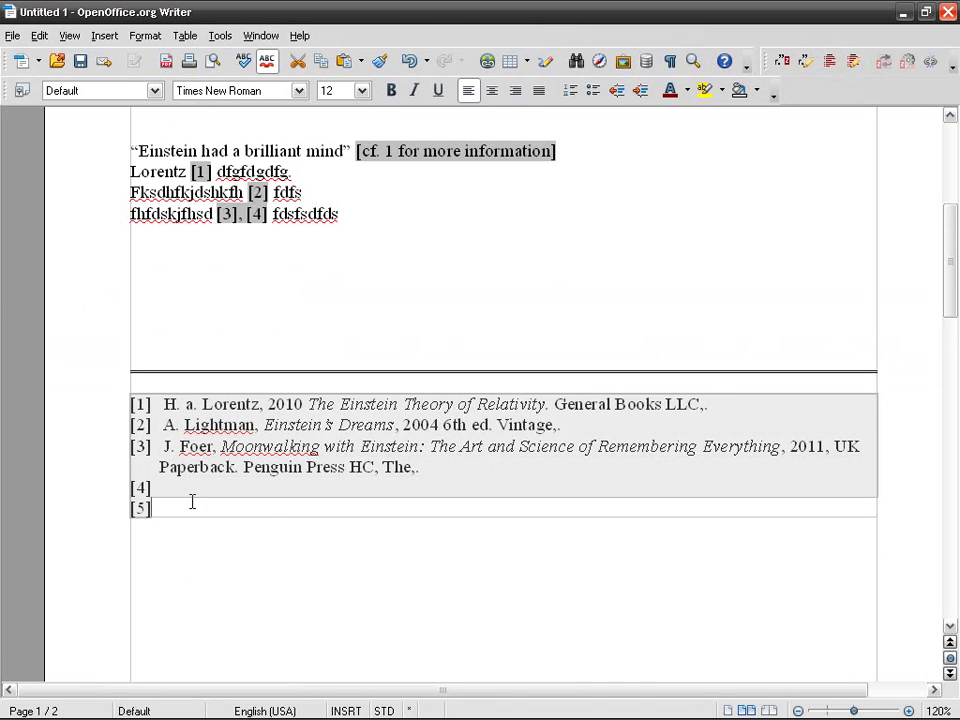
click(259, 475)
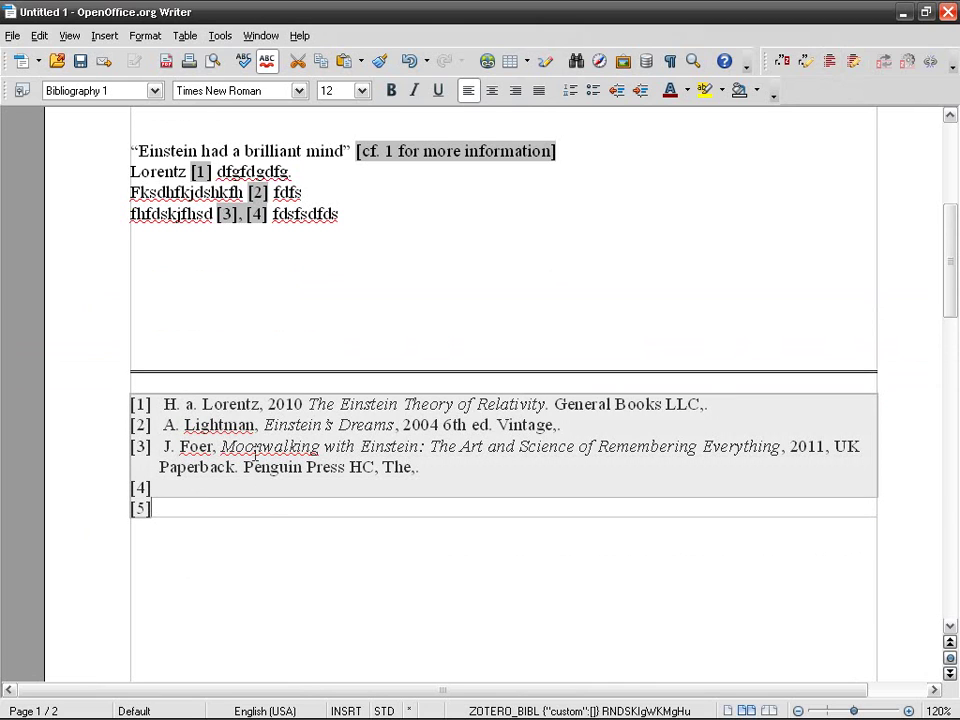